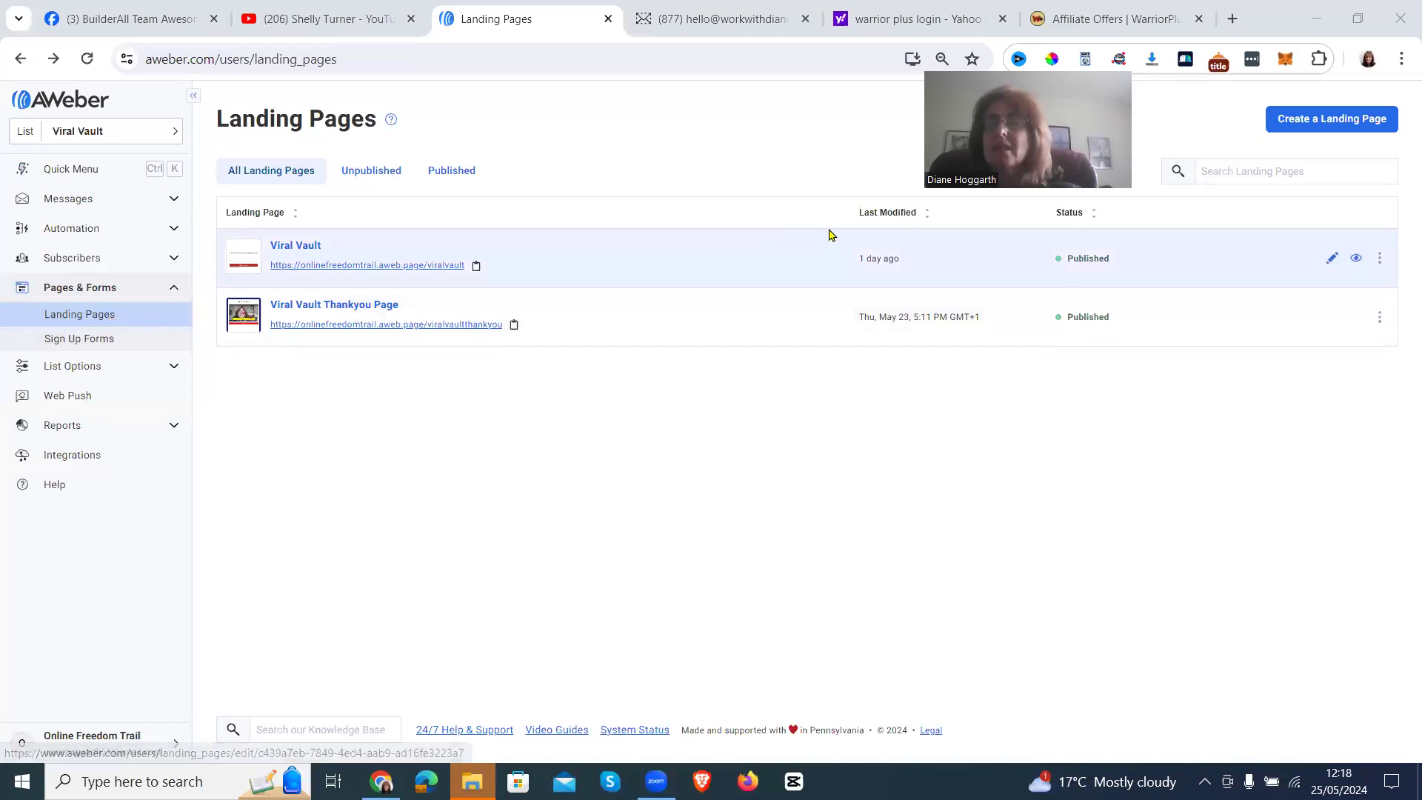
- Create a new landing page using the Build From Scratch template
click(1329, 122)
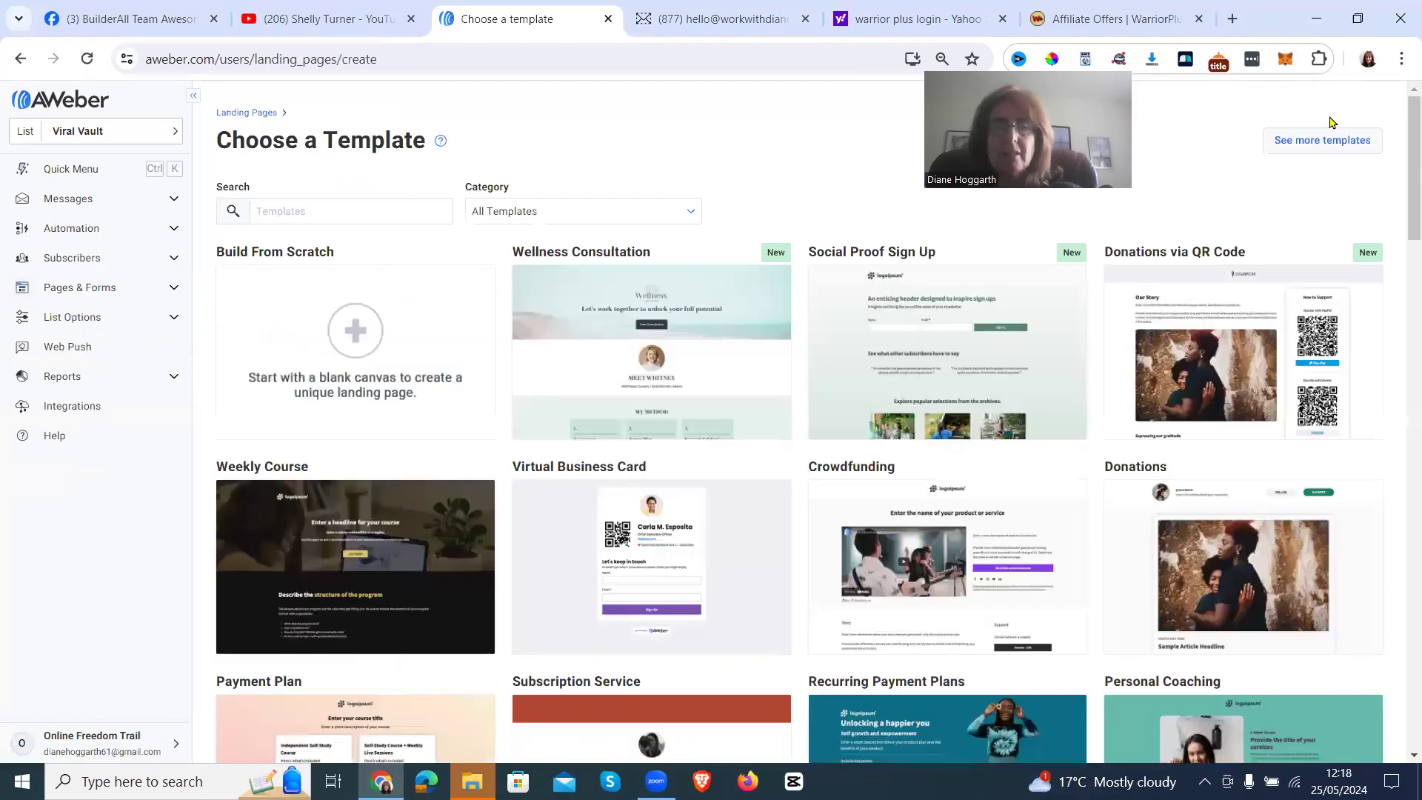
mouse_move(307, 363)
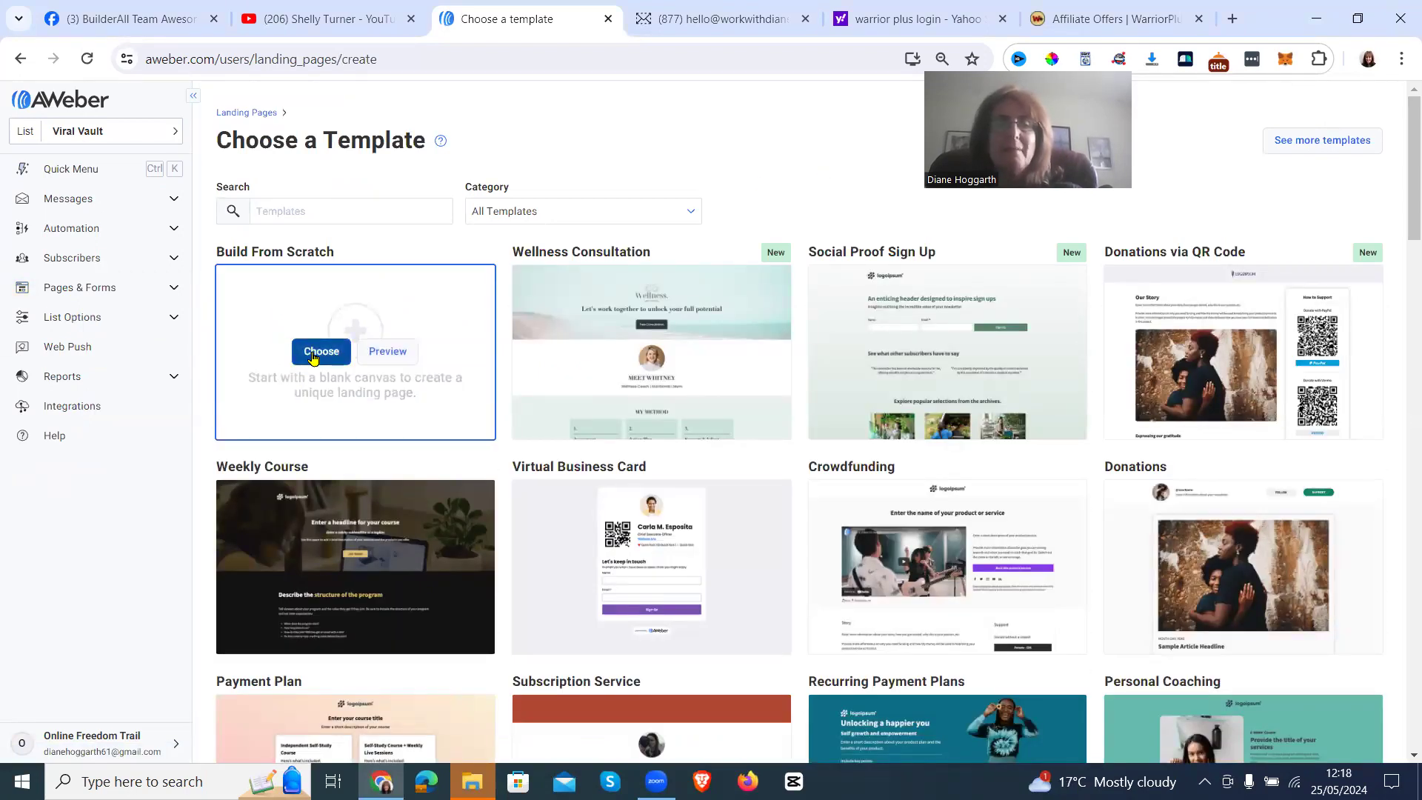
click(313, 358)
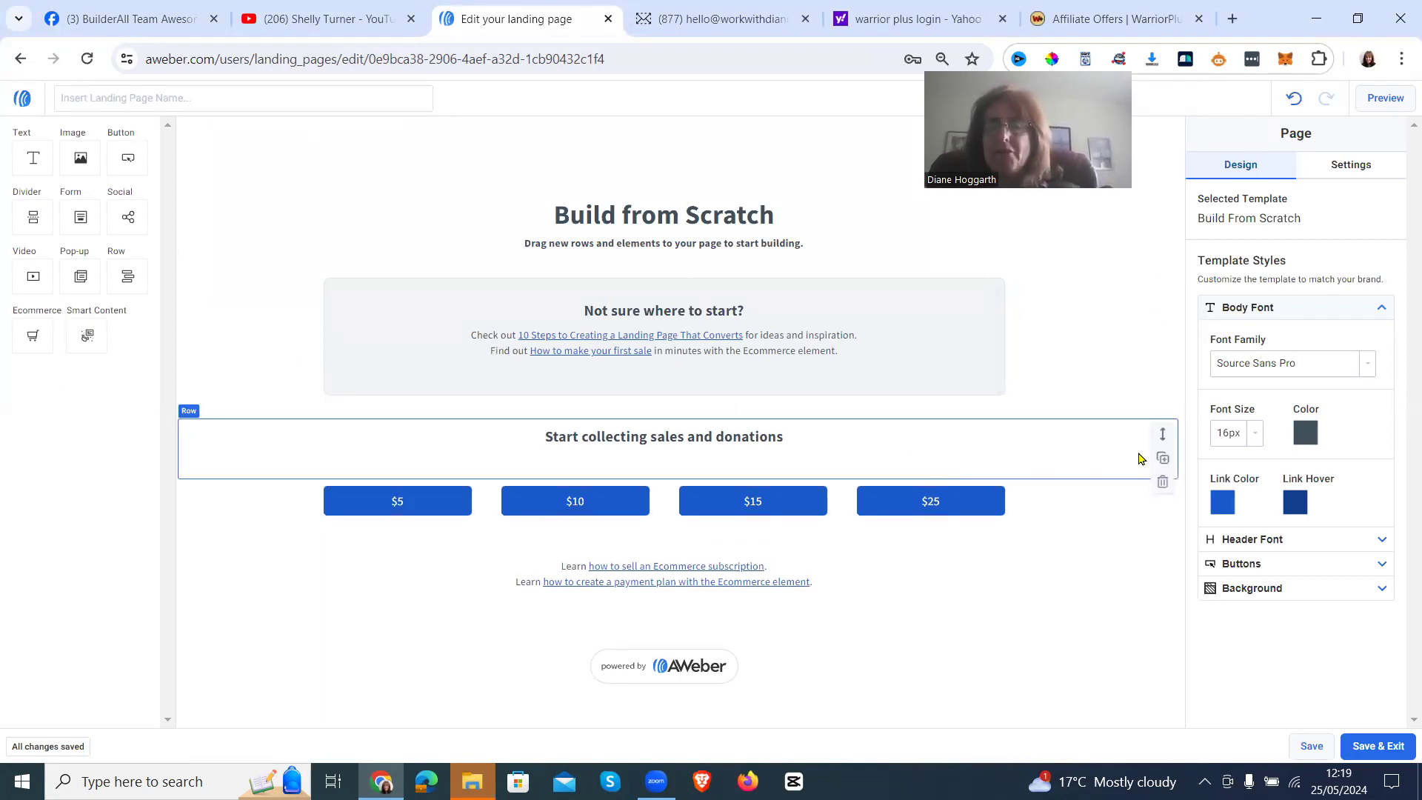
- Delete the sales and donations heading row, the price buttons row and the "Not sure where to start?" row
click(1161, 485)
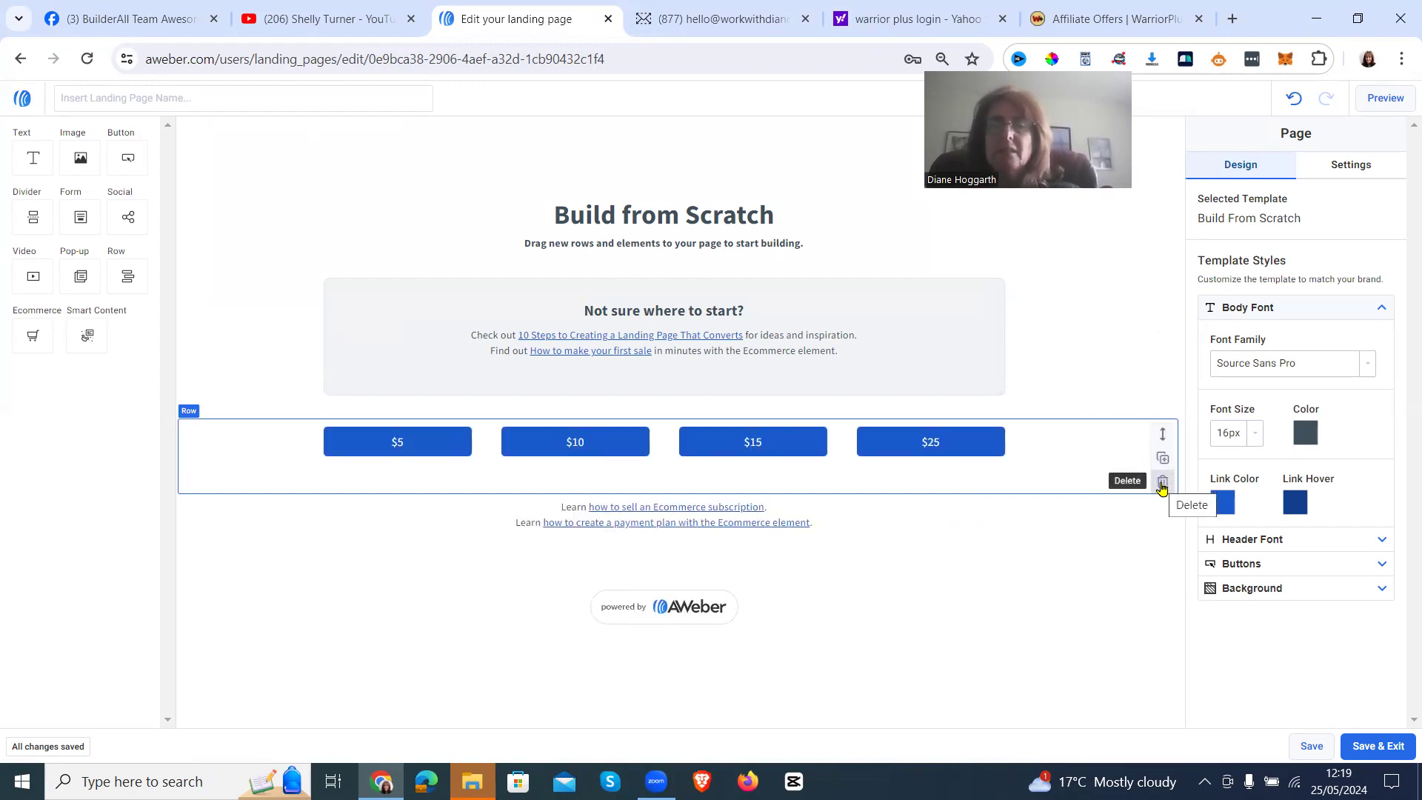
click(1161, 485)
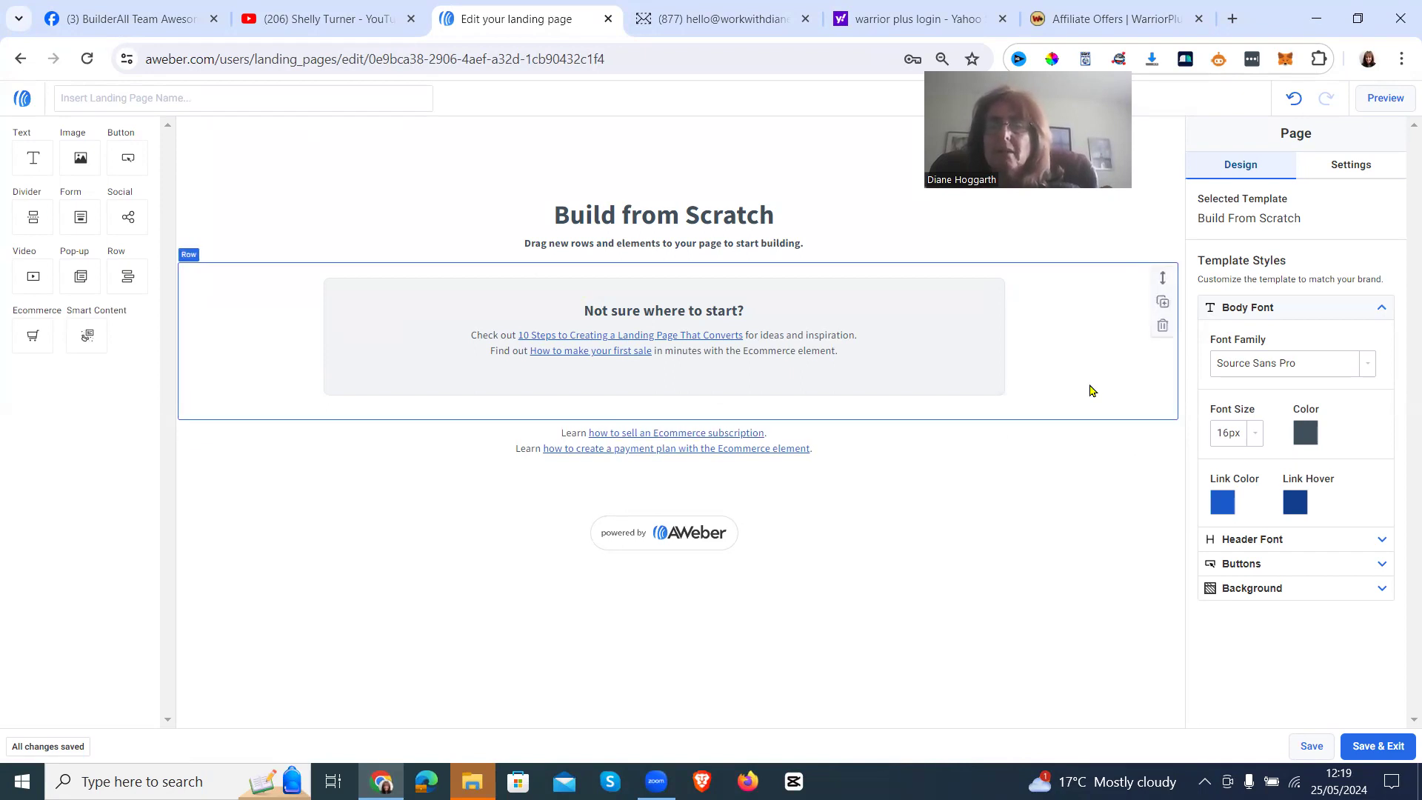
click(1162, 328)
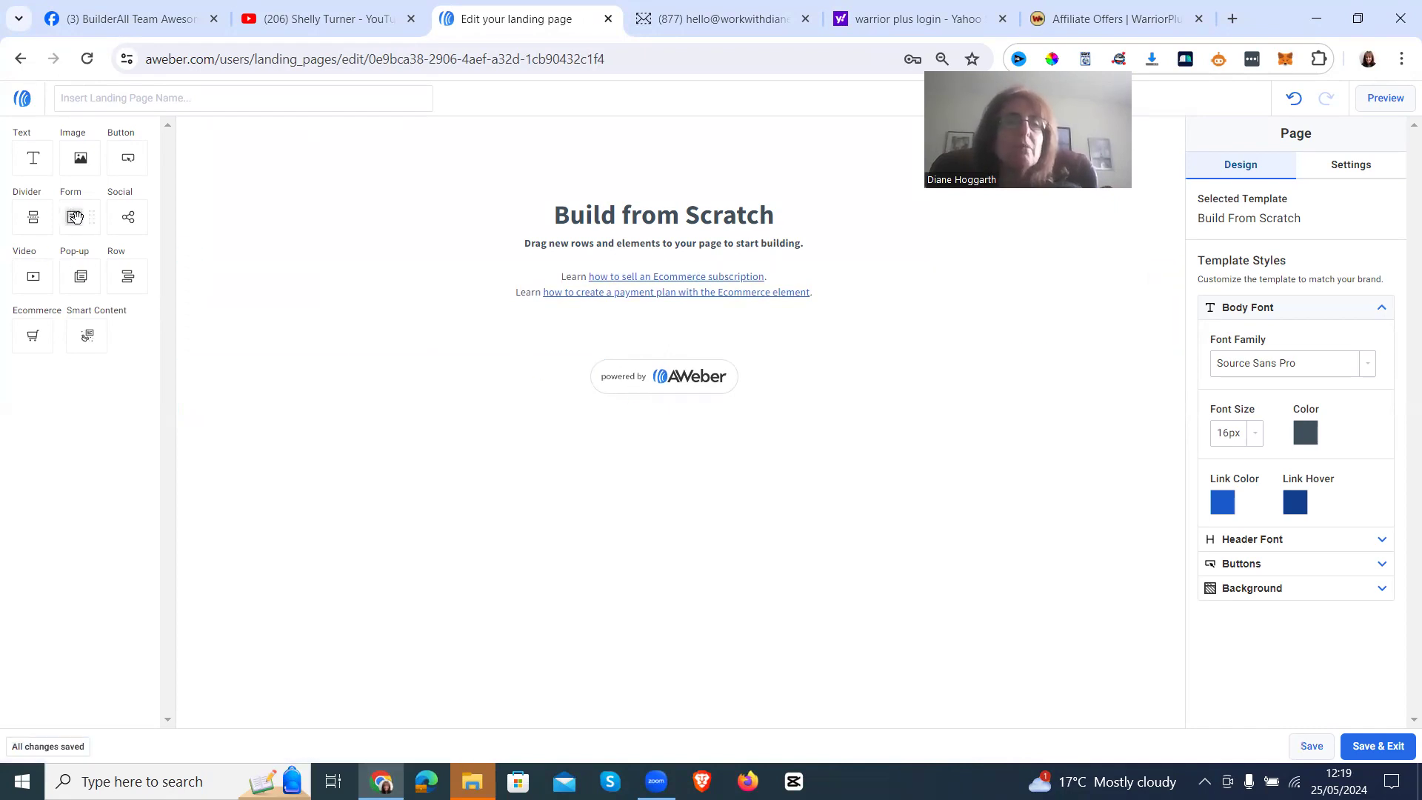
- Add a sign-up form below the ecommerce help text and clear both lines of that help text
drag(74, 217, 509, 320)
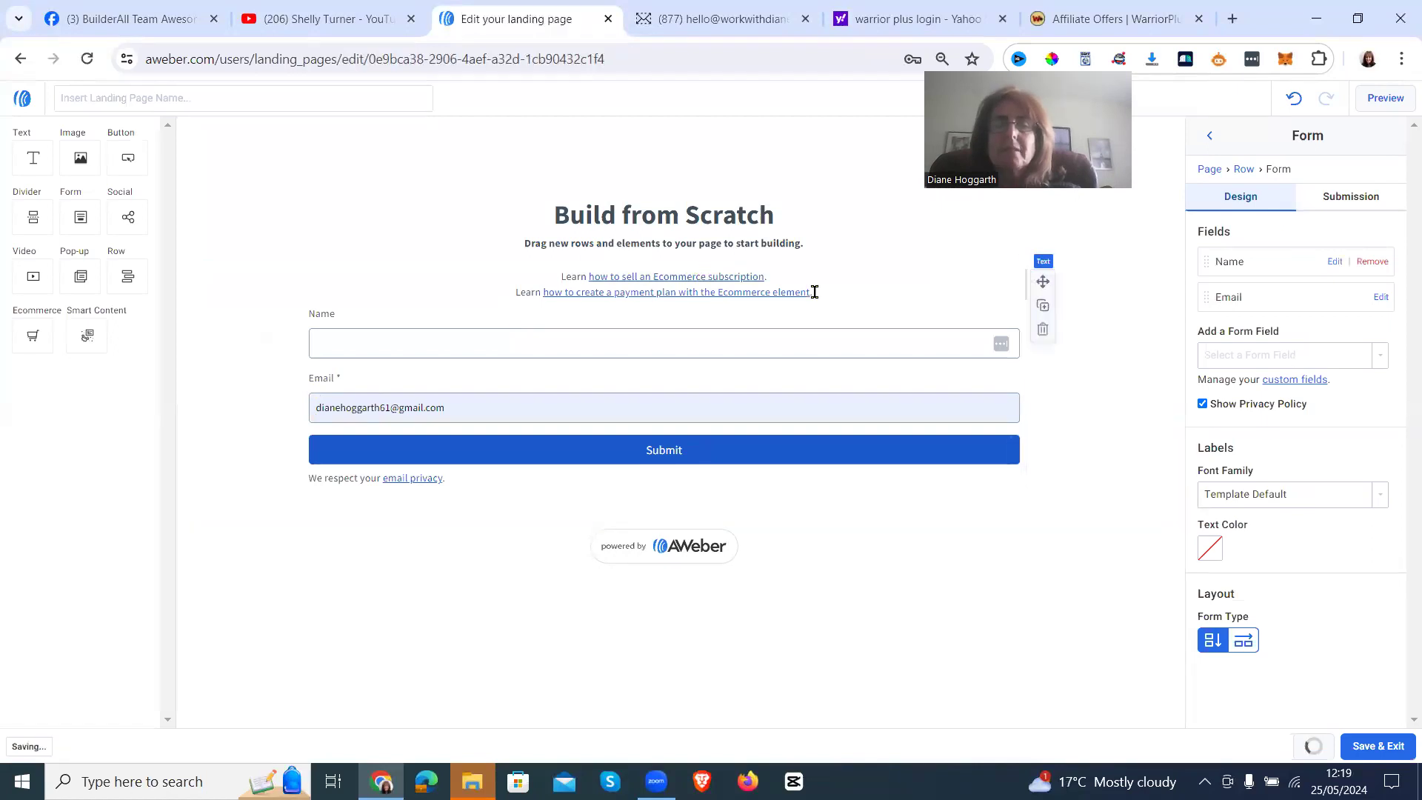
drag(596, 294, 756, 287)
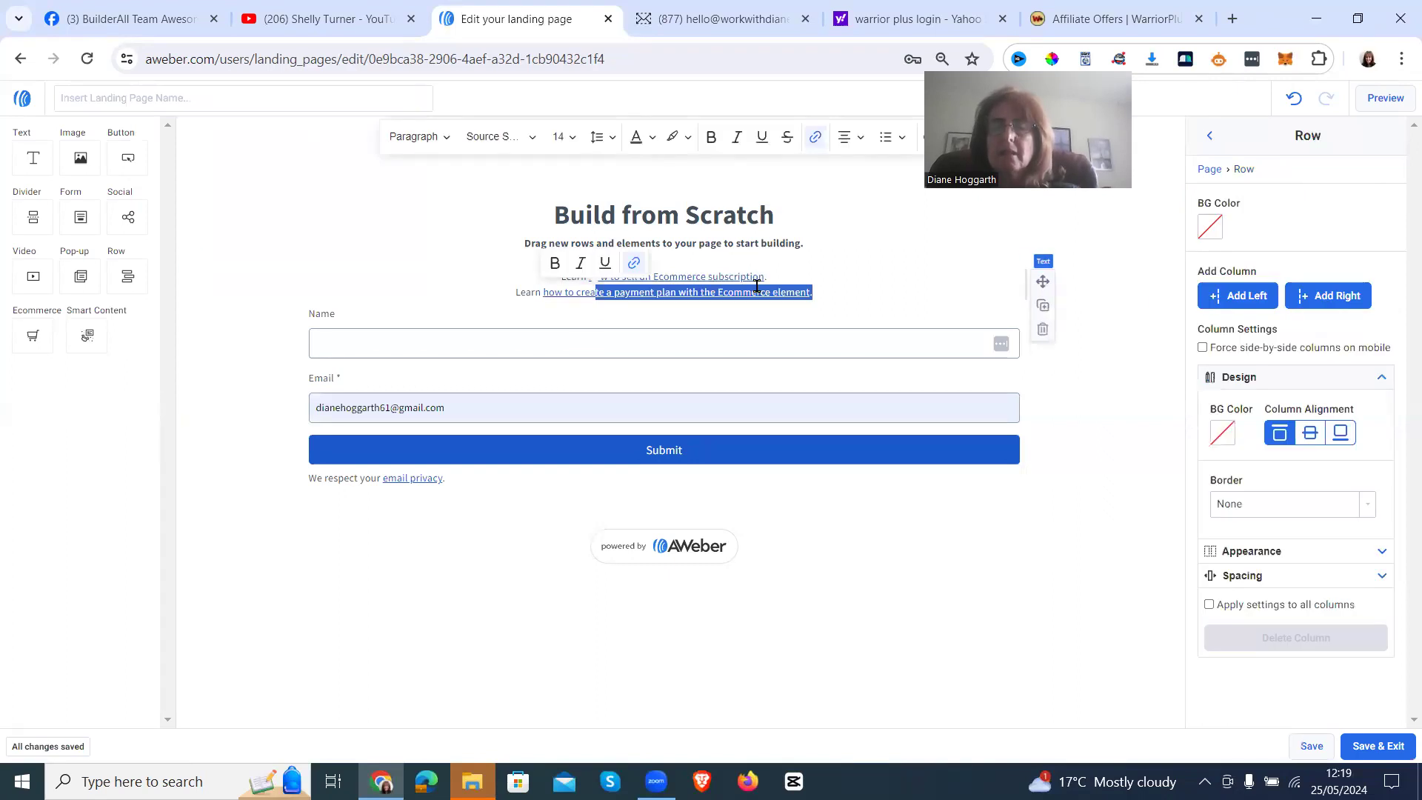
key(BackSpace)
key(BackSpace)
key(BackSpace)
key(BackSpace)
key(BackSpace)
key(BackSpace)
key(BackSpace)
key(BackSpace)
key(BackSpace)
key(BackSpace)
key(BackSpace)
key(BackSpace)
key(BackSpace)
key(BackSpace)
key(BackSpace)
key(BackSpace)
key(BackSpace)
key(BackSpace)
key(BackSpace)
key(BackSpace)
key(BackSpace)
key(BackSpace)
key(BackSpace)
key(BackSpace)
key(BackSpace)
key(BackSpace)
key(BackSpace)
key(BackSpace)
key(BackSpace)
key(BackSpace)
key(BackSpace)
key(BackSpace)
key(BackSpace)
key(BackSpace)
key(BackSpace)
key(BackSpace)
key(BackSpace)
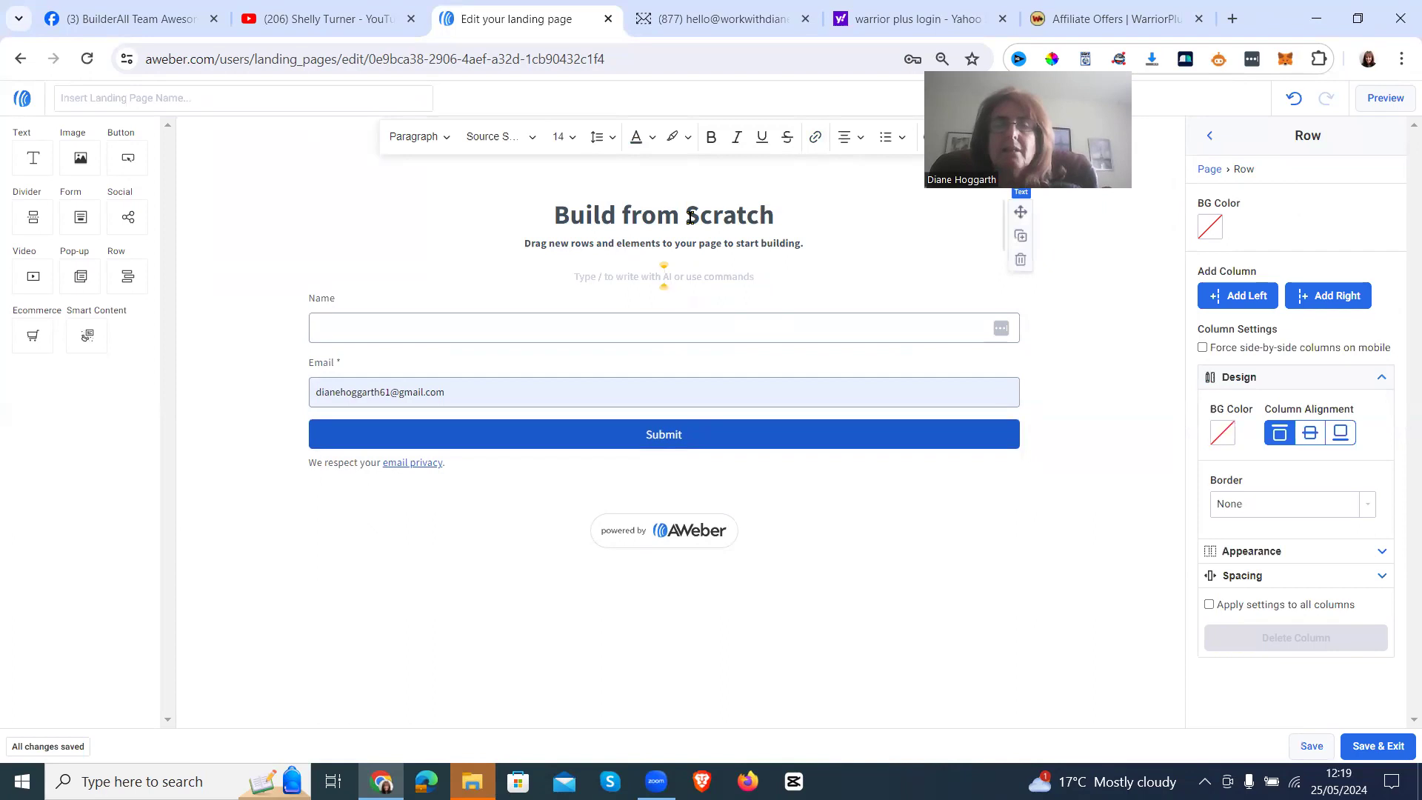
- Replace the main heading with "Do You Want To Unlock The Secret To Digital Wealth?" and remove the subheading line beneath it
triple_click(690, 217)
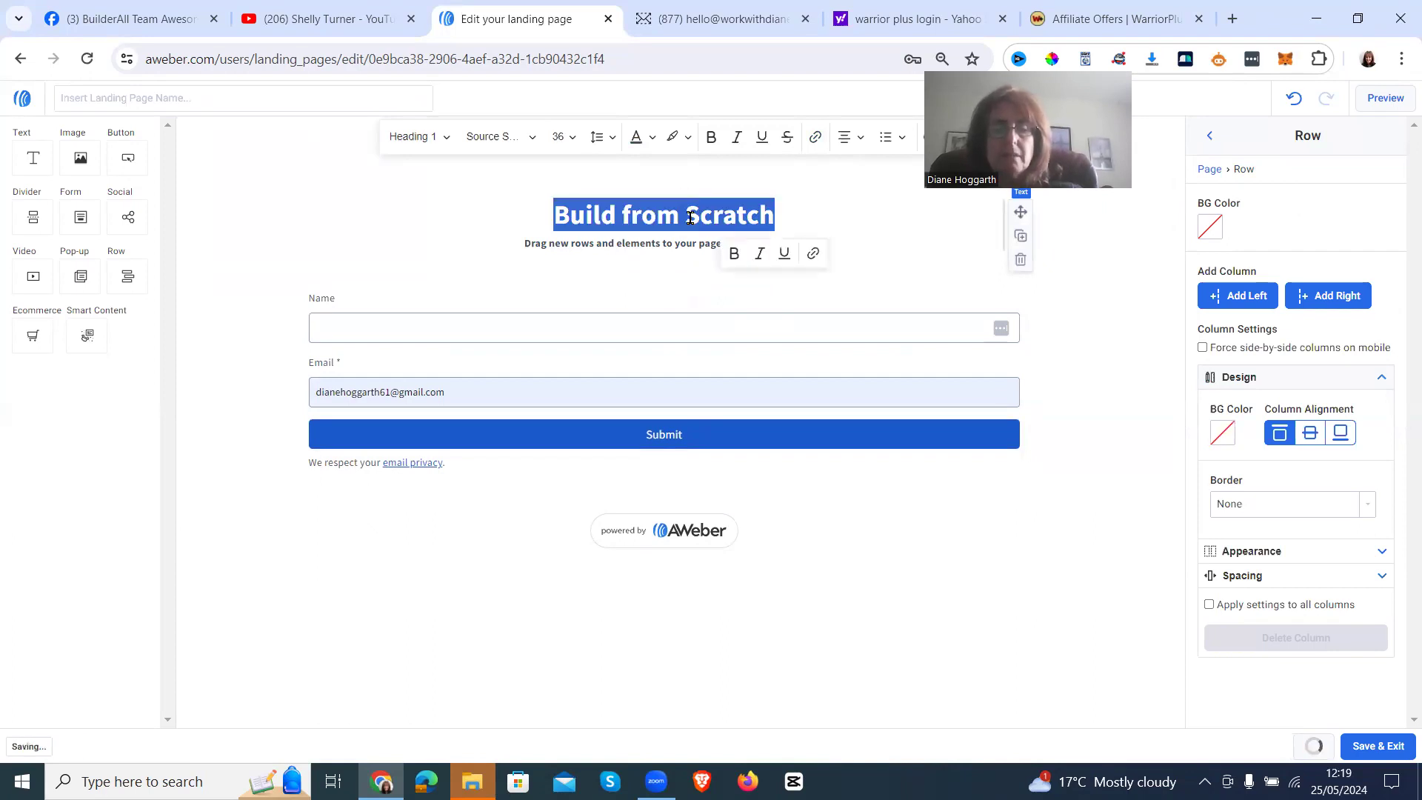
key(ctrl+v)
click(841, 269)
key(BackSpace)
key(BackSpace)
key(BackSpace)
key(BackSpace)
key(BackSpace)
key(BackSpace)
key(BackSpace)
key(BackSpace)
key(BackSpace)
key(BackSpace)
key(BackSpace)
key(BackSpace)
key(BackSpace)
key(BackSpace)
key(BackSpace)
key(BackSpace)
key(BackSpace)
key(BackSpace)
key(BackSpace)
key(BackSpace)
key(BackSpace)
key(BackSpace)
key(BackSpace)
key(BackSpace)
key(BackSpace)
key(BackSpace)
key(BackSpace)
key(BackSpace)
key(BackSpace)
key(BackSpace)
key(BackSpace)
key(BackSpace)
key(BackSpace)
key(BackSpace)
key(BackSpace)
key(BackSpace)
key(BackSpace)
key(BackSpace)
key(BackSpace)
key(BackSpace)
key(BackSpace)
key(BackSpace)
key(BackSpace)
key(BackSpace)
key(BackSpace)
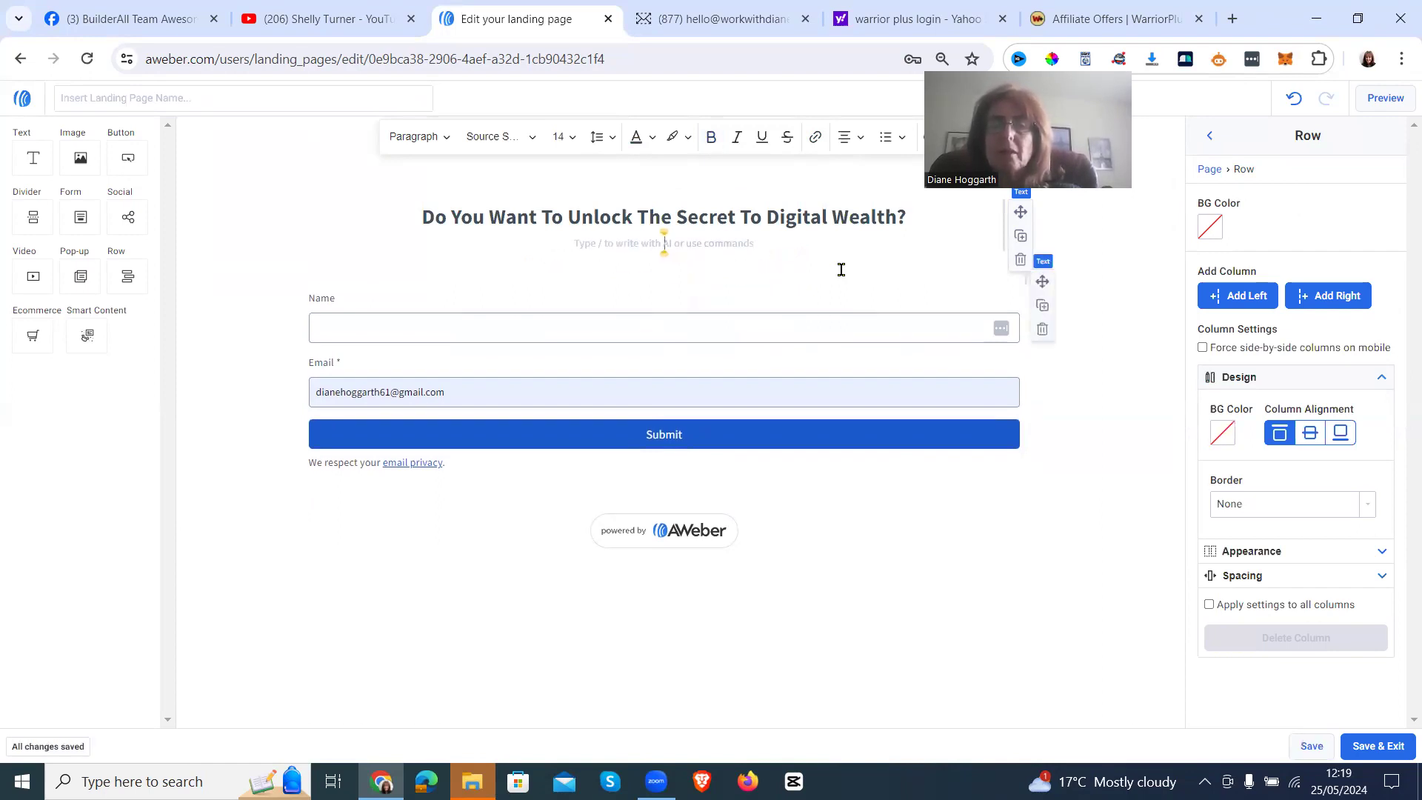
key(BackSpace)
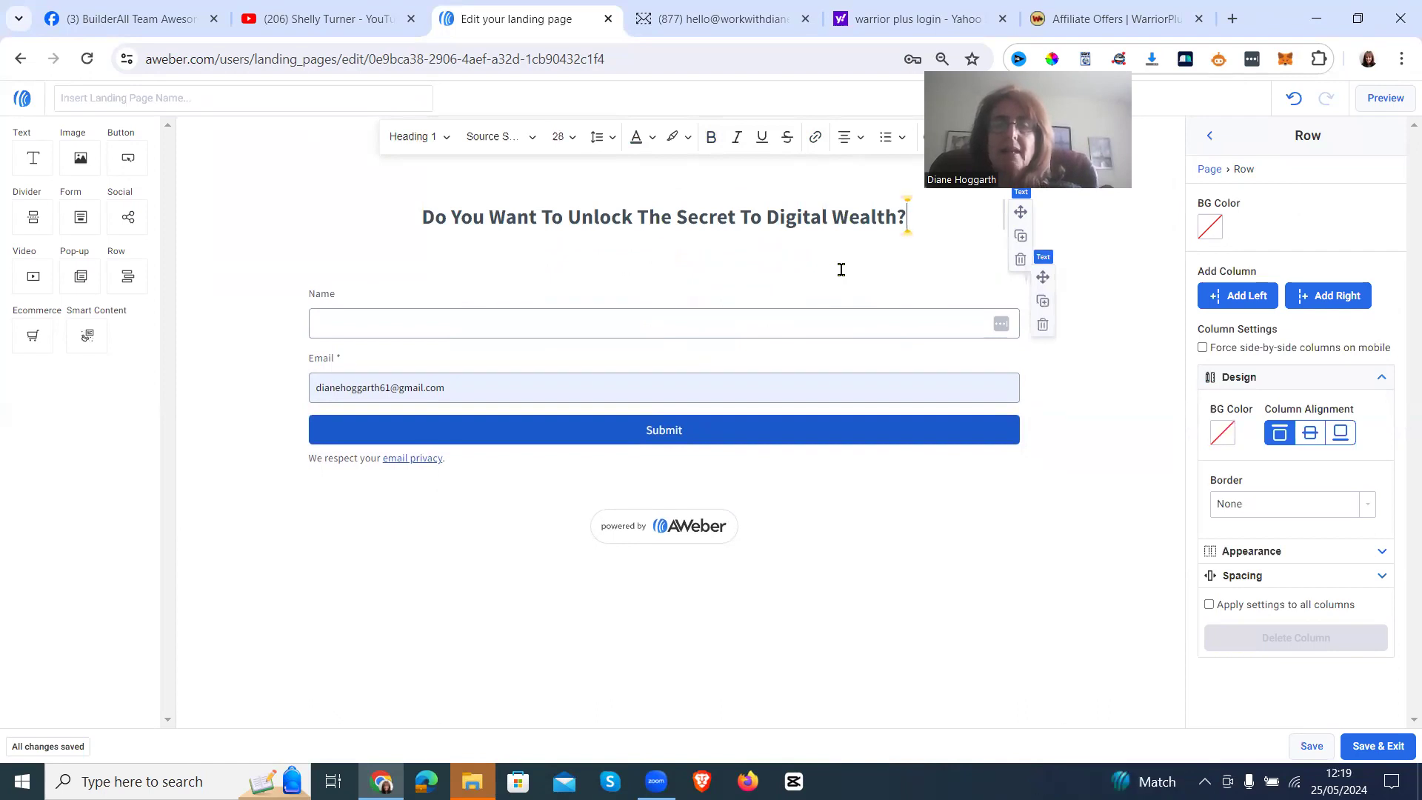
- Change the form's Submit button color to red #E80C0C
click(796, 434)
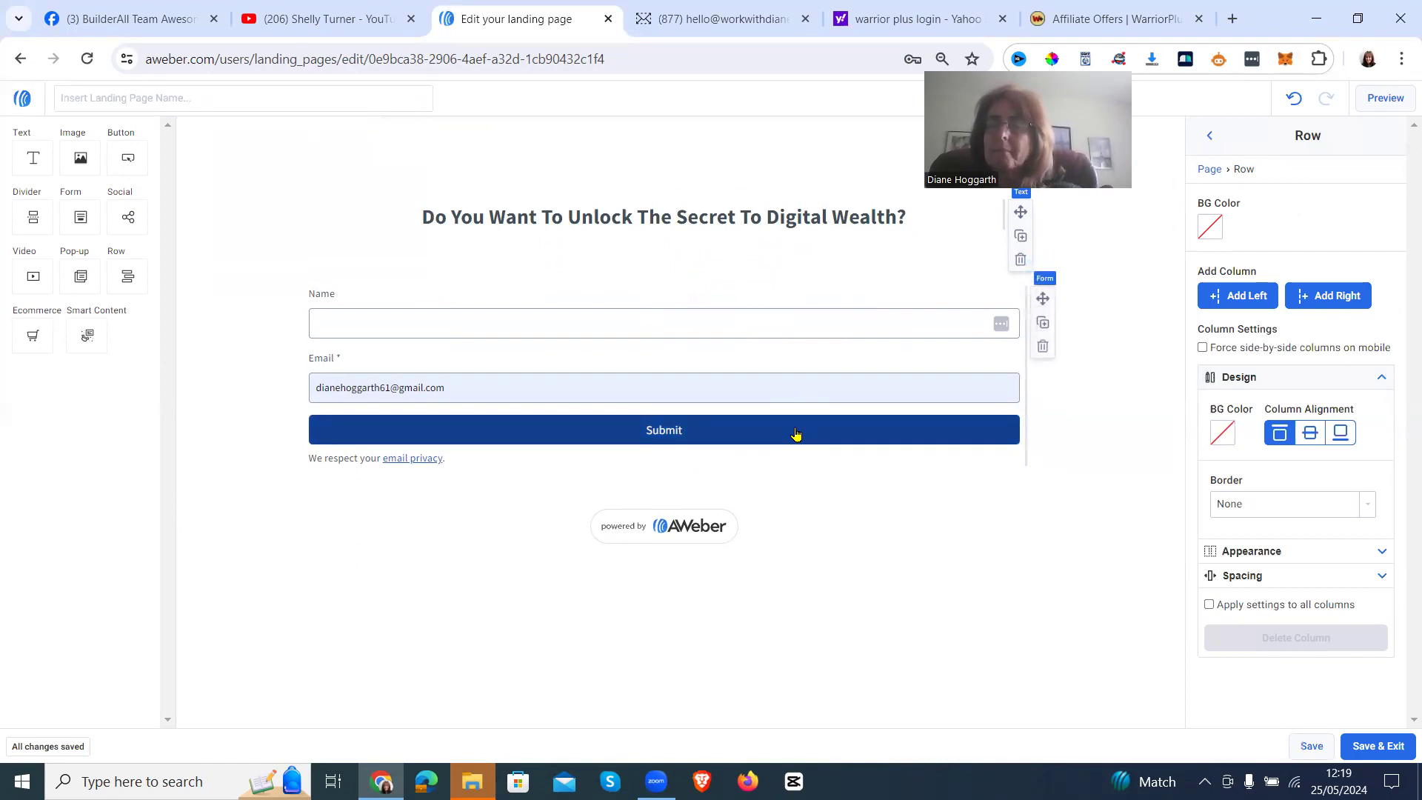
click(796, 435)
click(1211, 608)
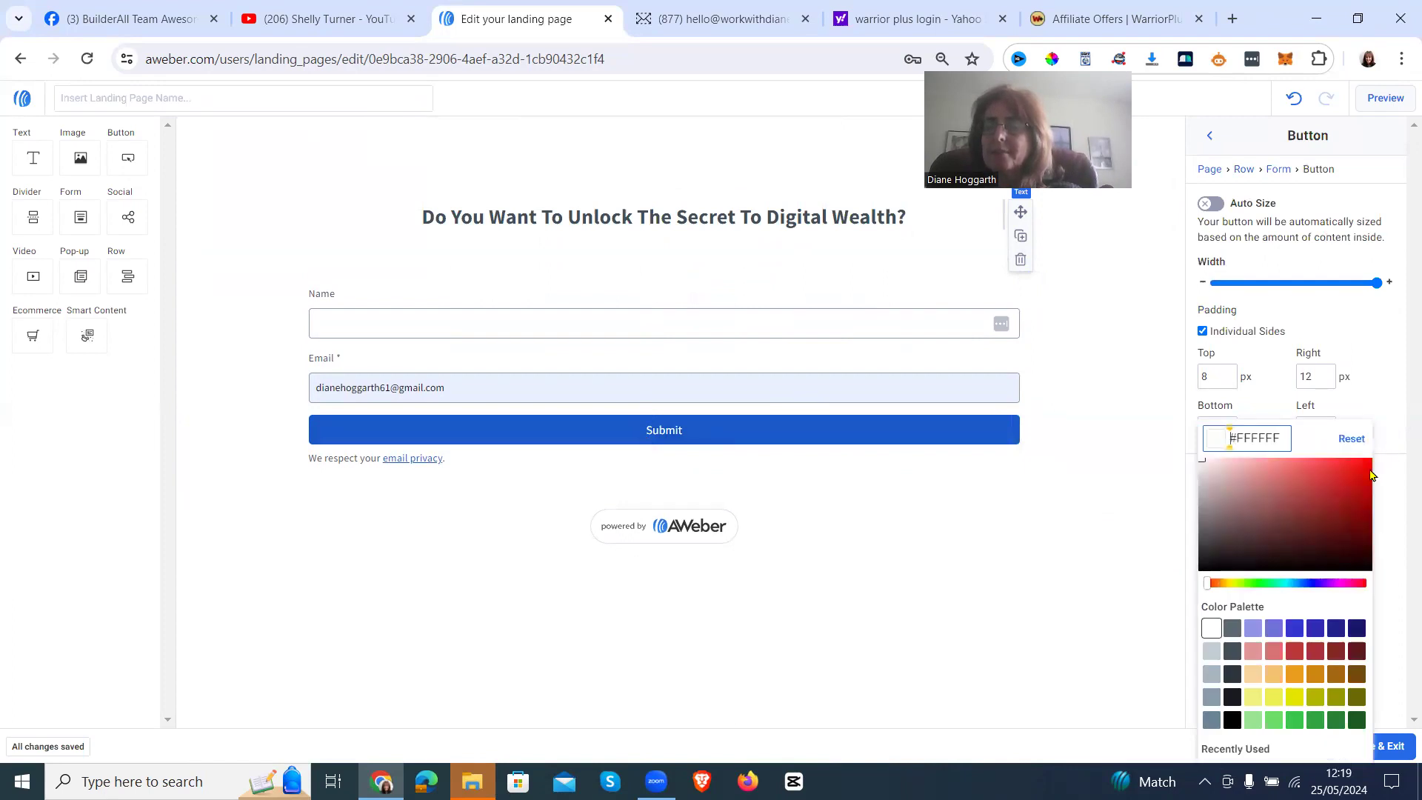
click(1364, 470)
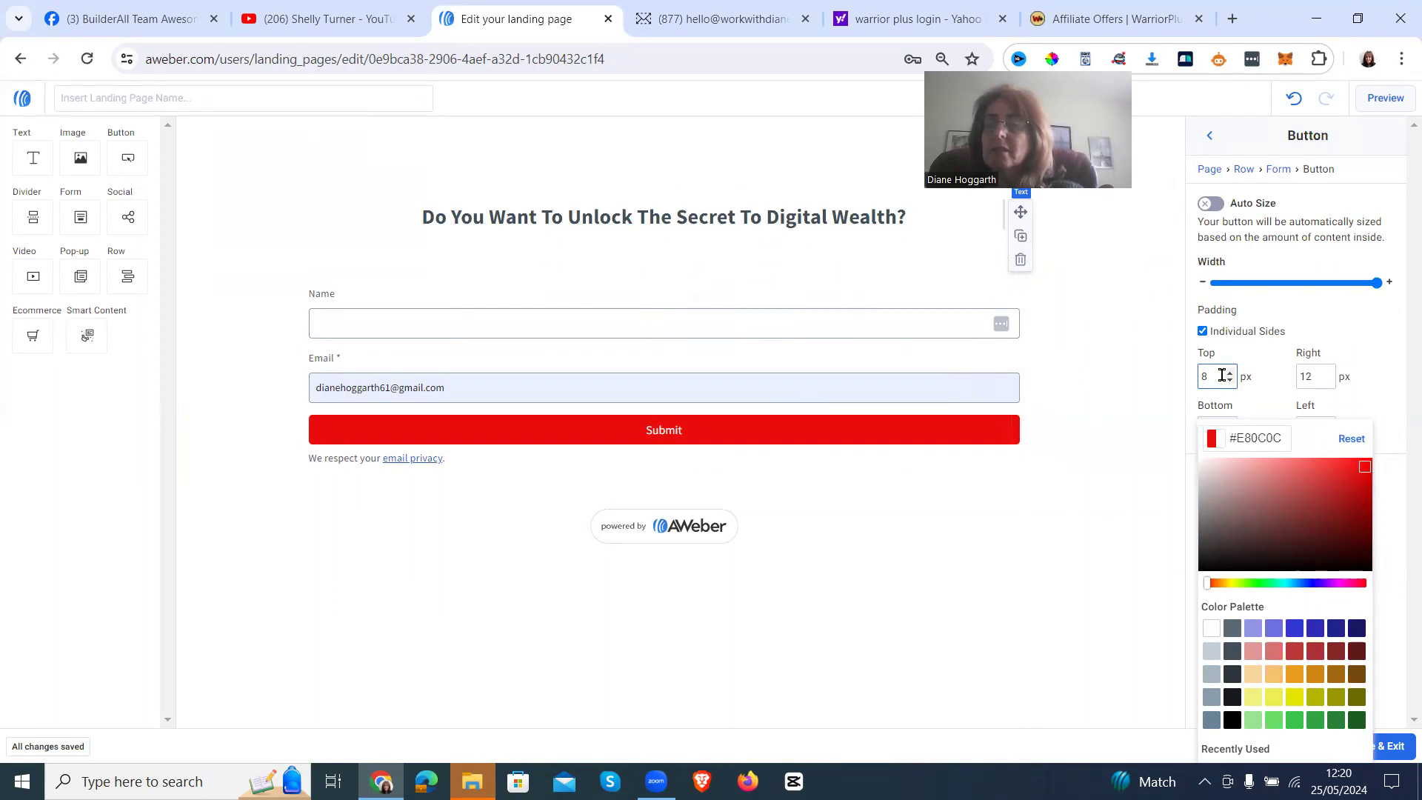
click(1397, 408)
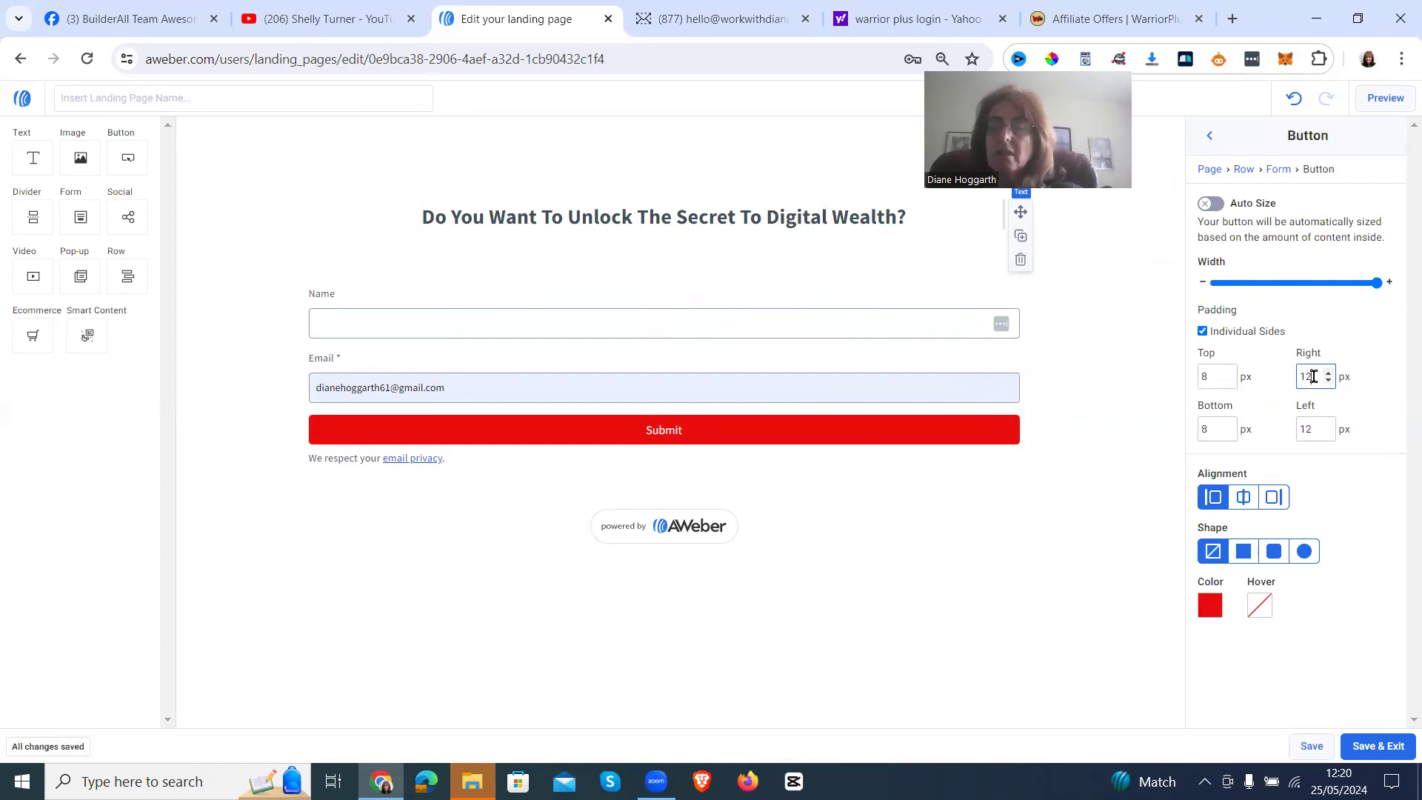
- Set the Submit button's right and left padding to 200 px and save the page
key(BackSpace)
key(BackSpace)
text(20)
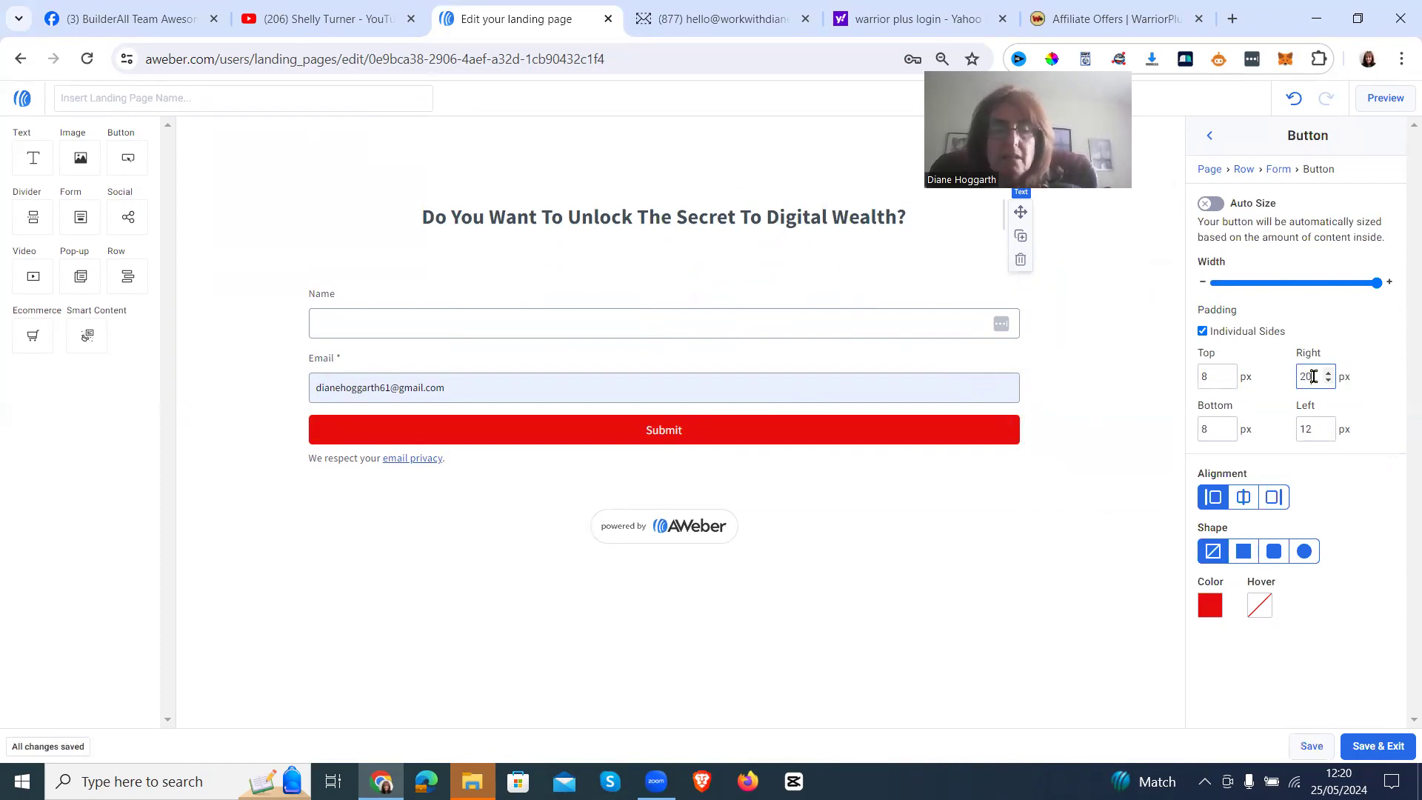
key(Tab)
key(Tab)
text(2)
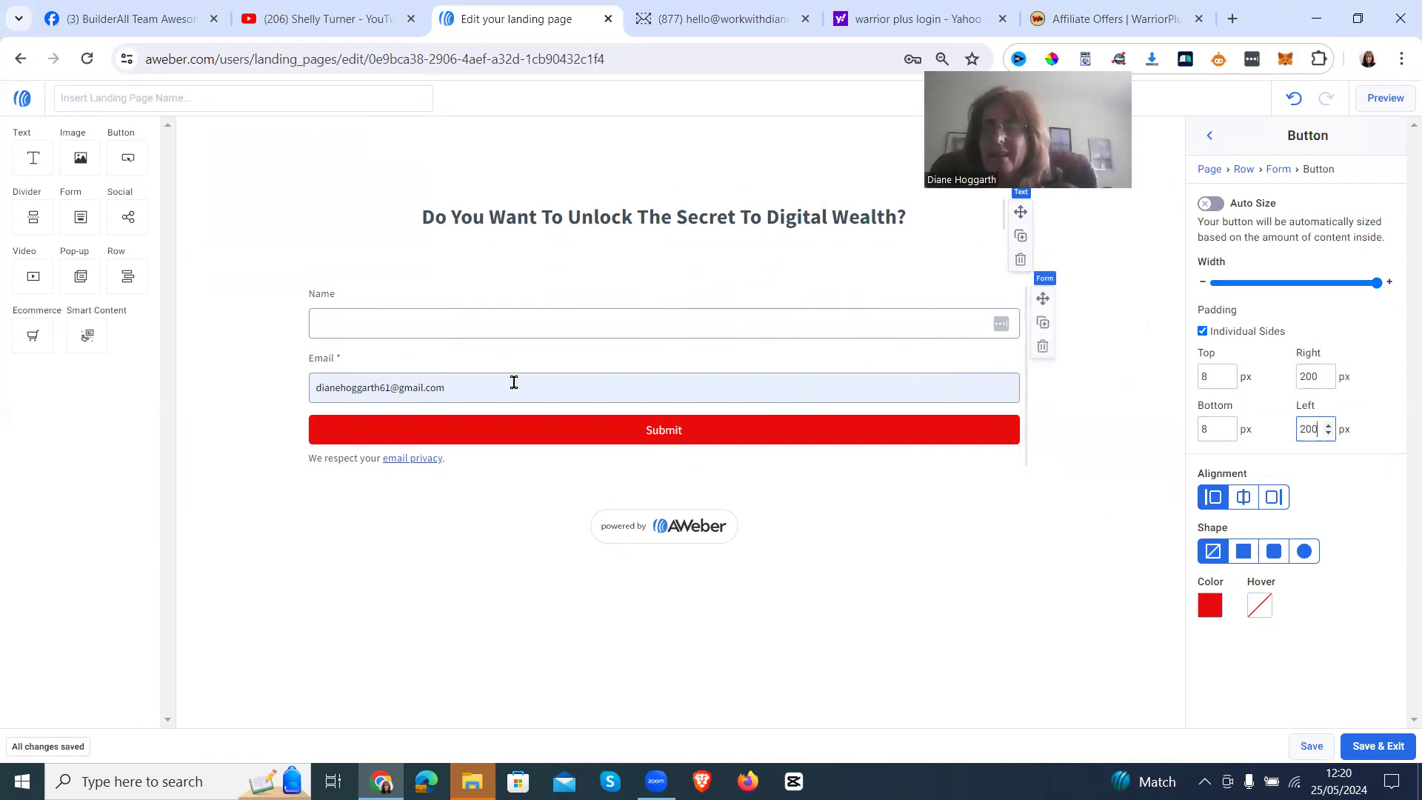
click(1307, 747)
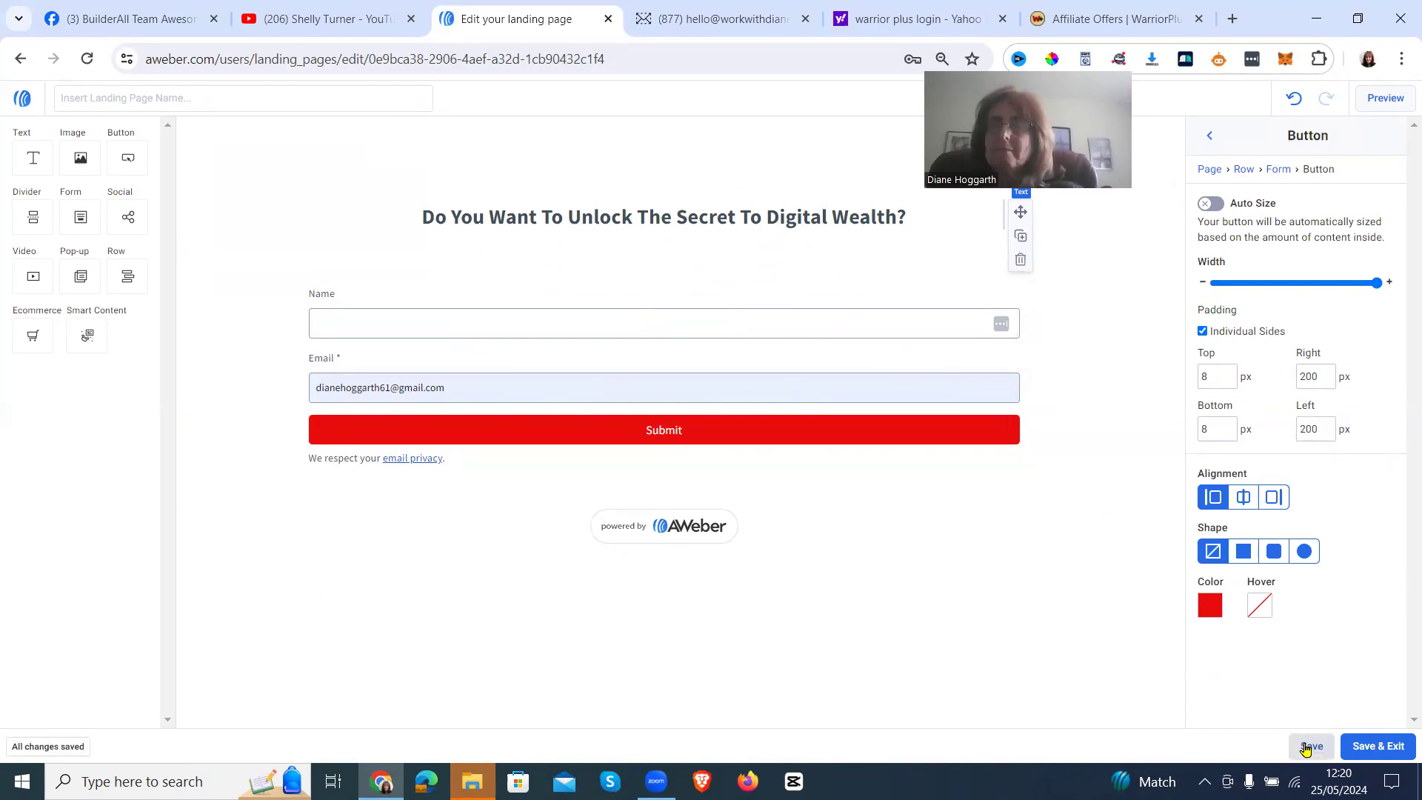
- Delete the "powered by AWeber" image below the form and save the page
mouse_move(688, 523)
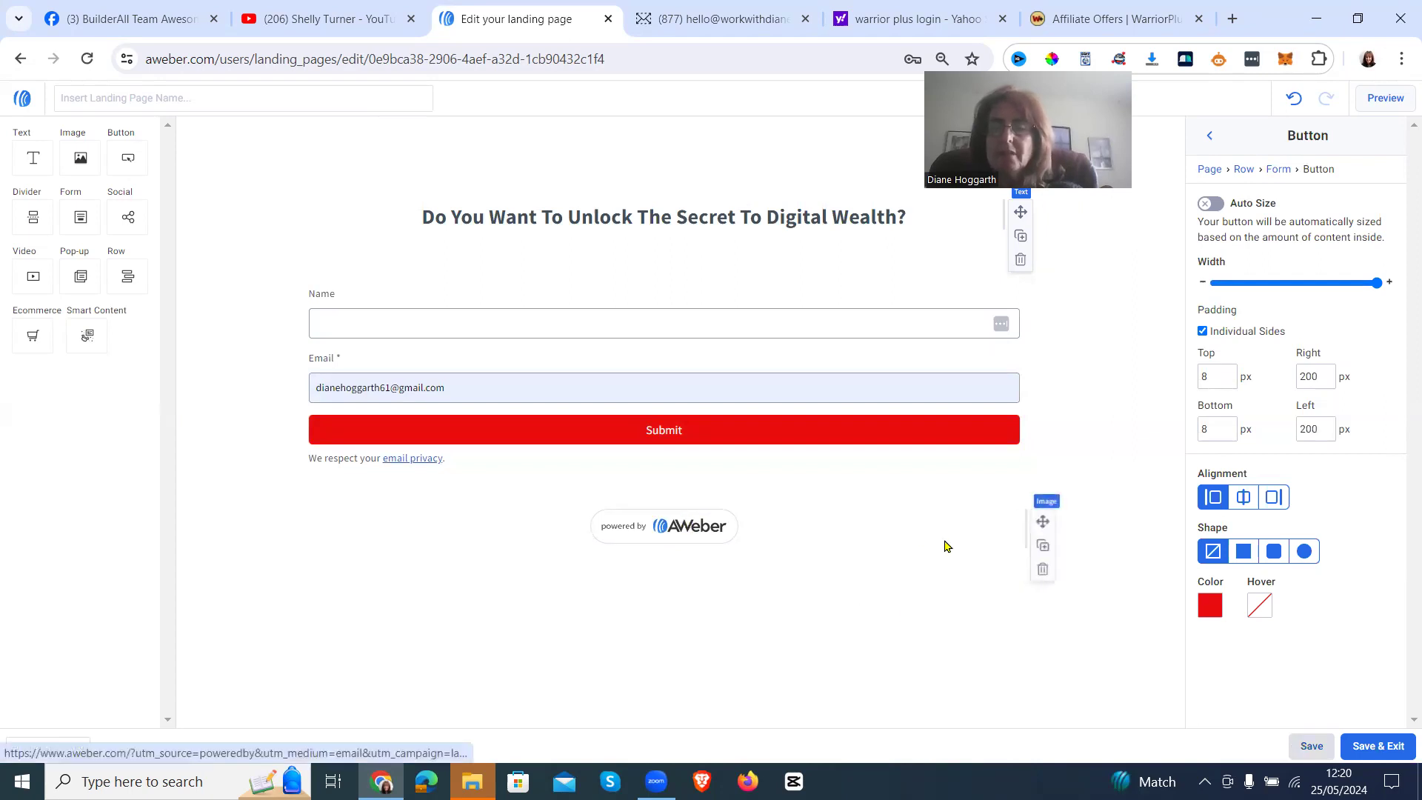
click(1040, 575)
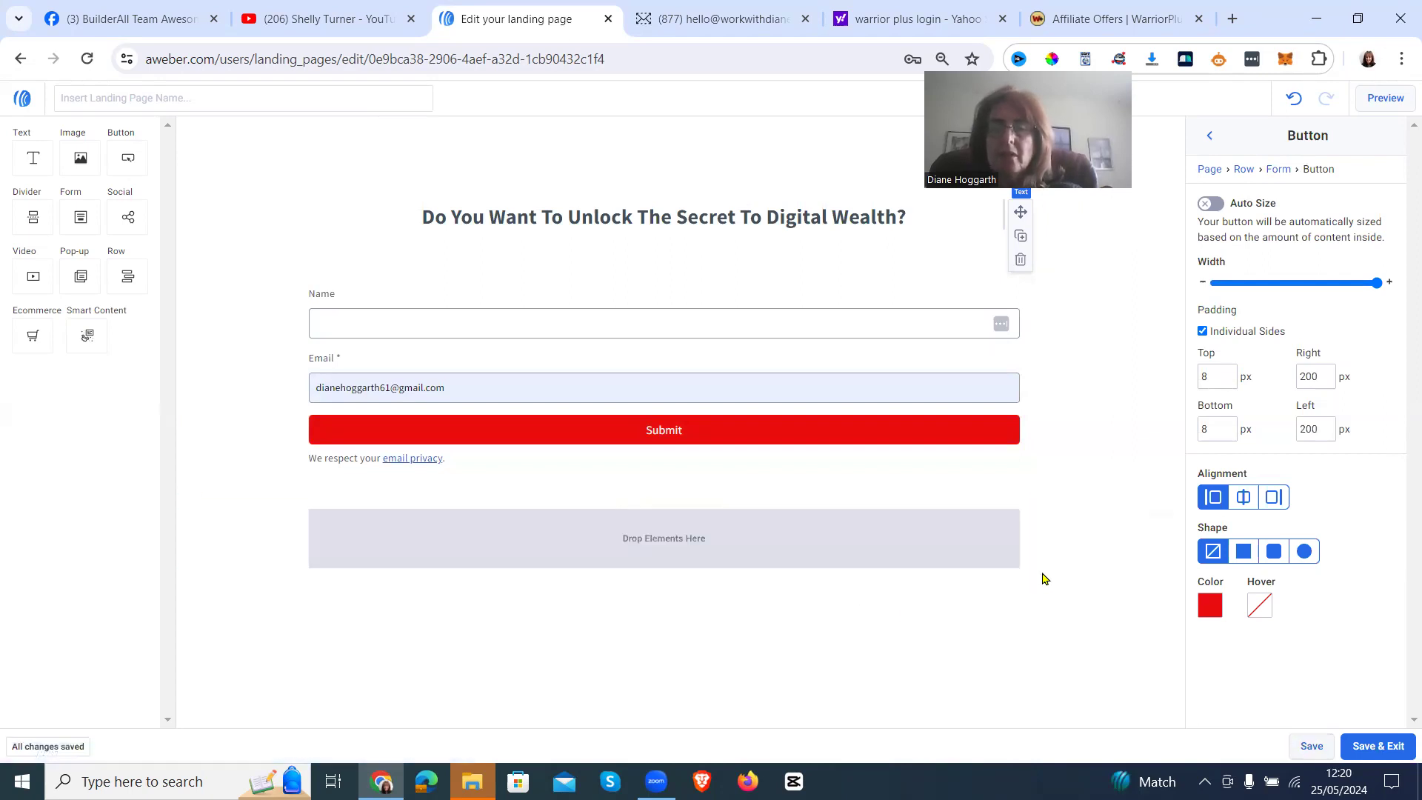
click(1312, 747)
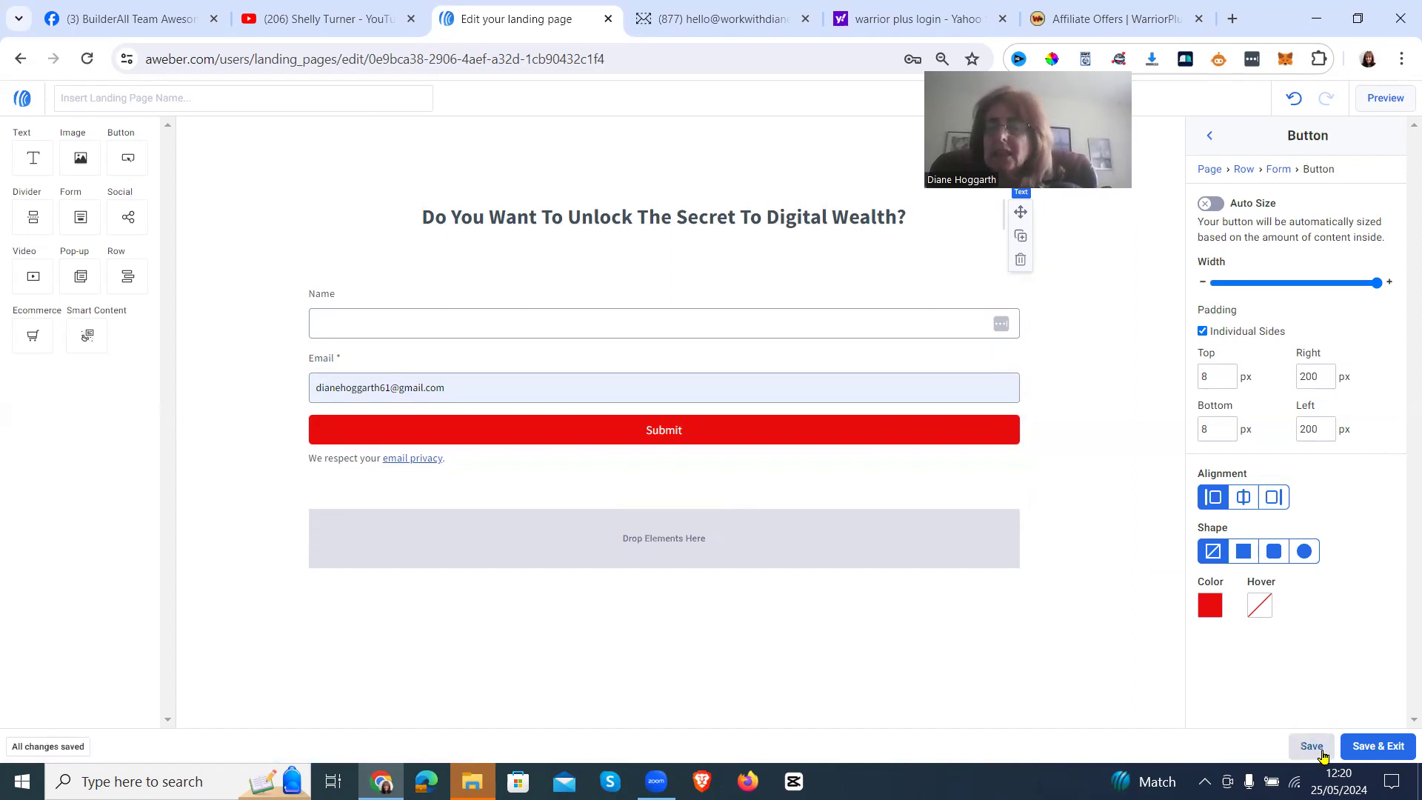
- Make the entire main heading bold and set its font size to 36
click(767, 214)
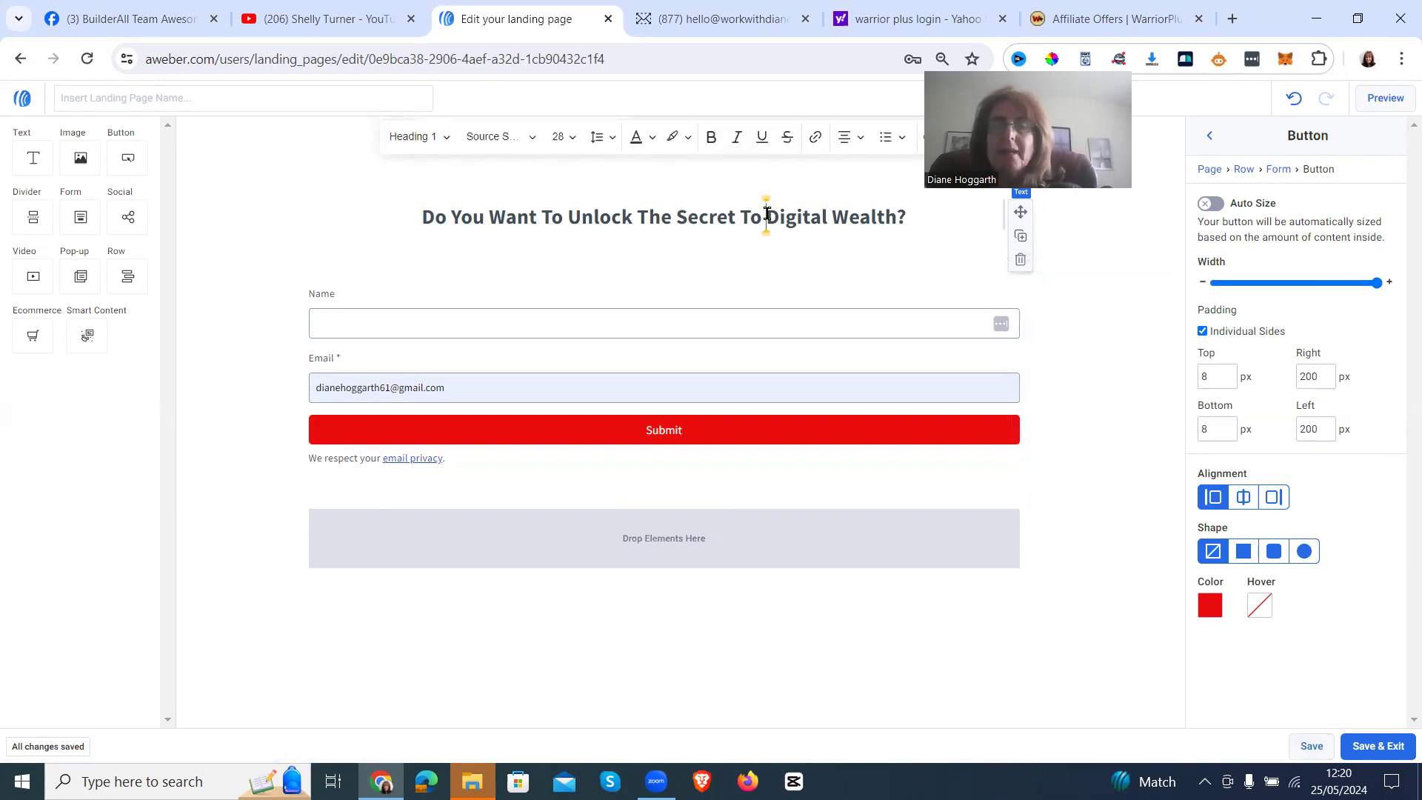
triple_click(767, 214)
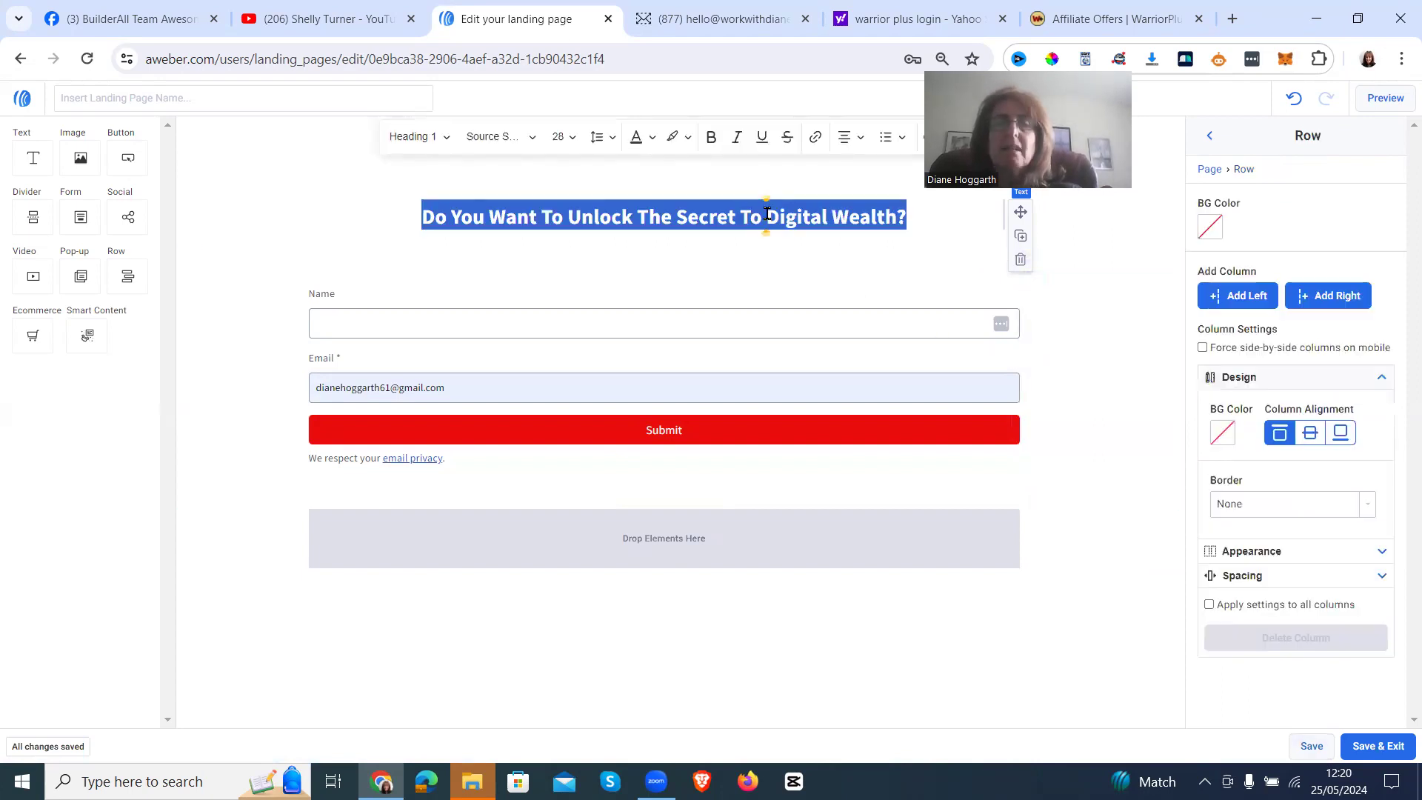
click(711, 139)
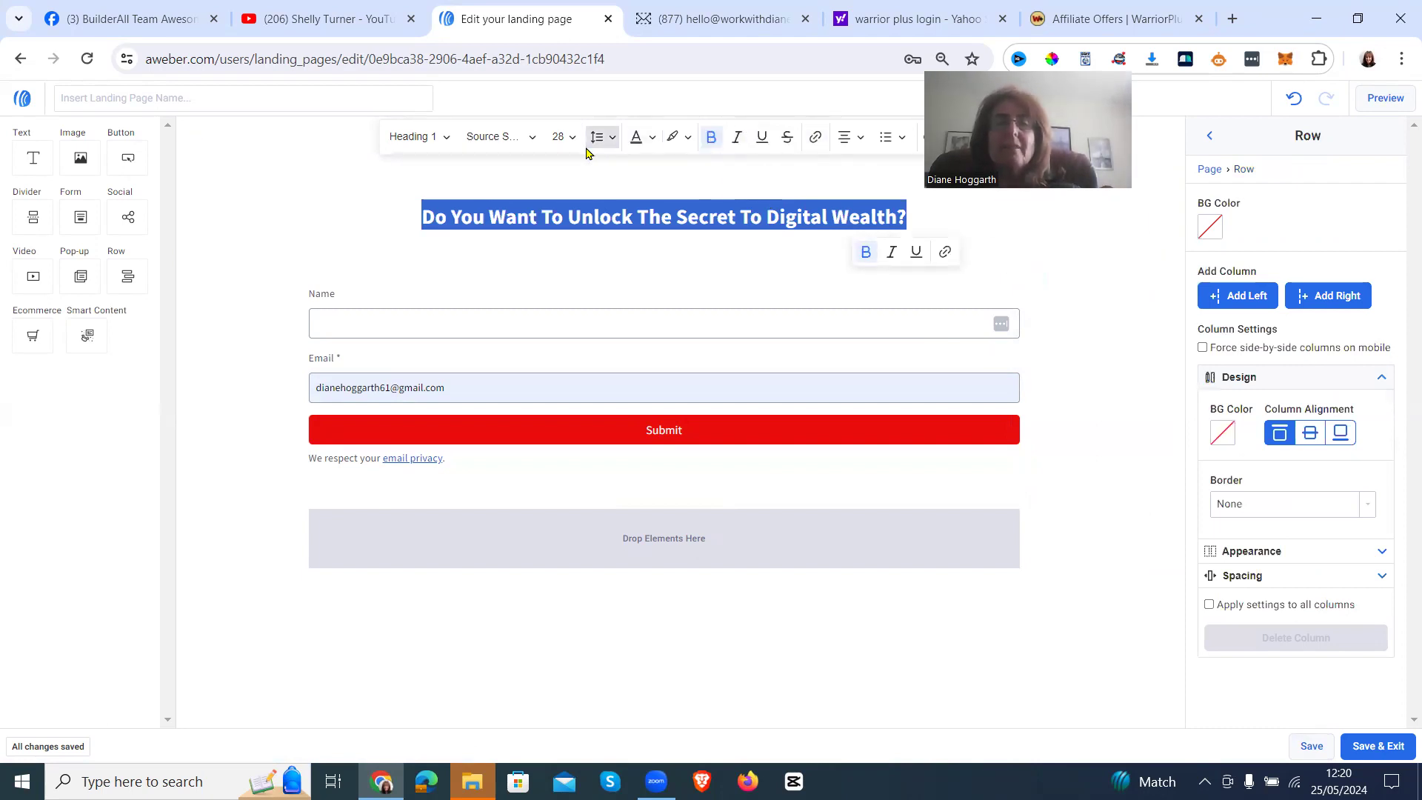
click(565, 138)
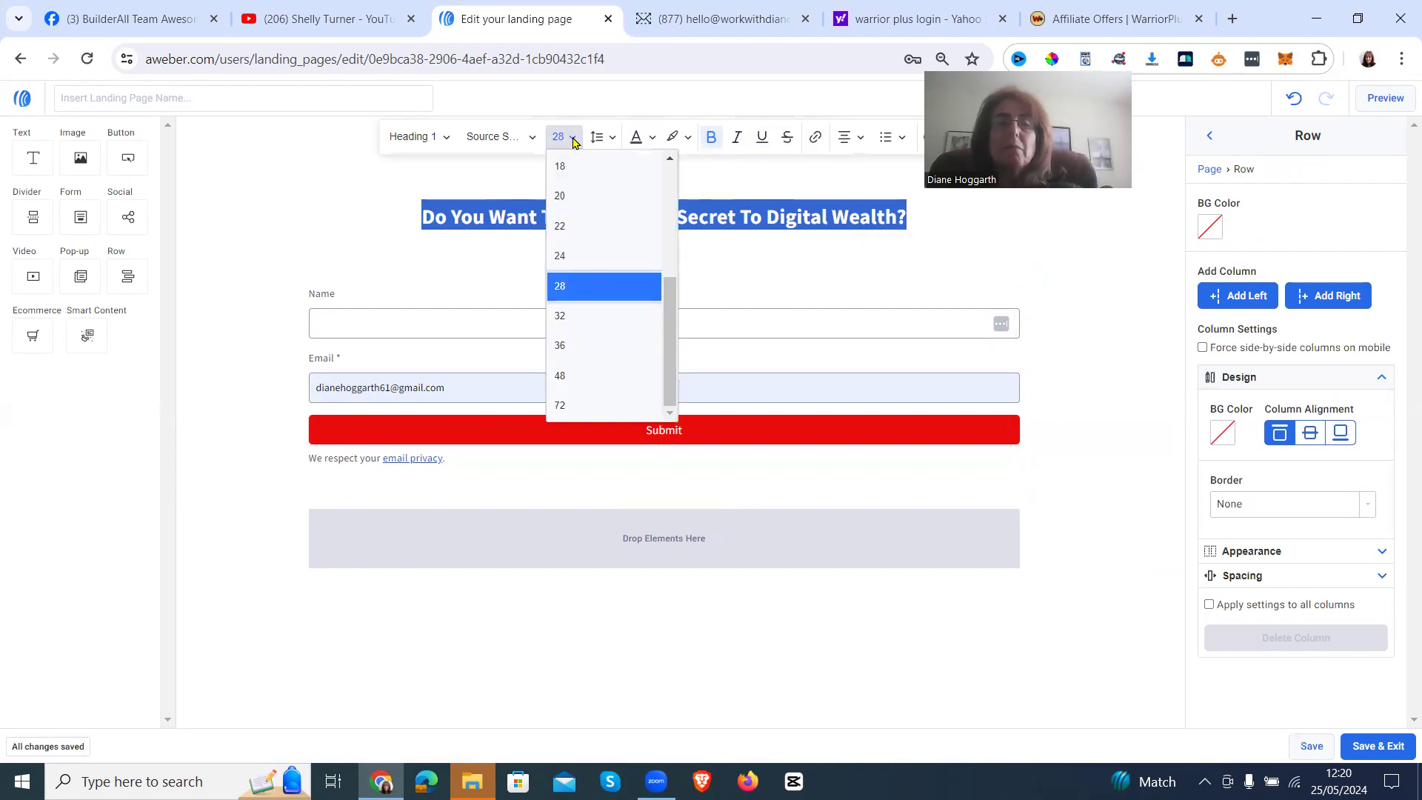
click(573, 317)
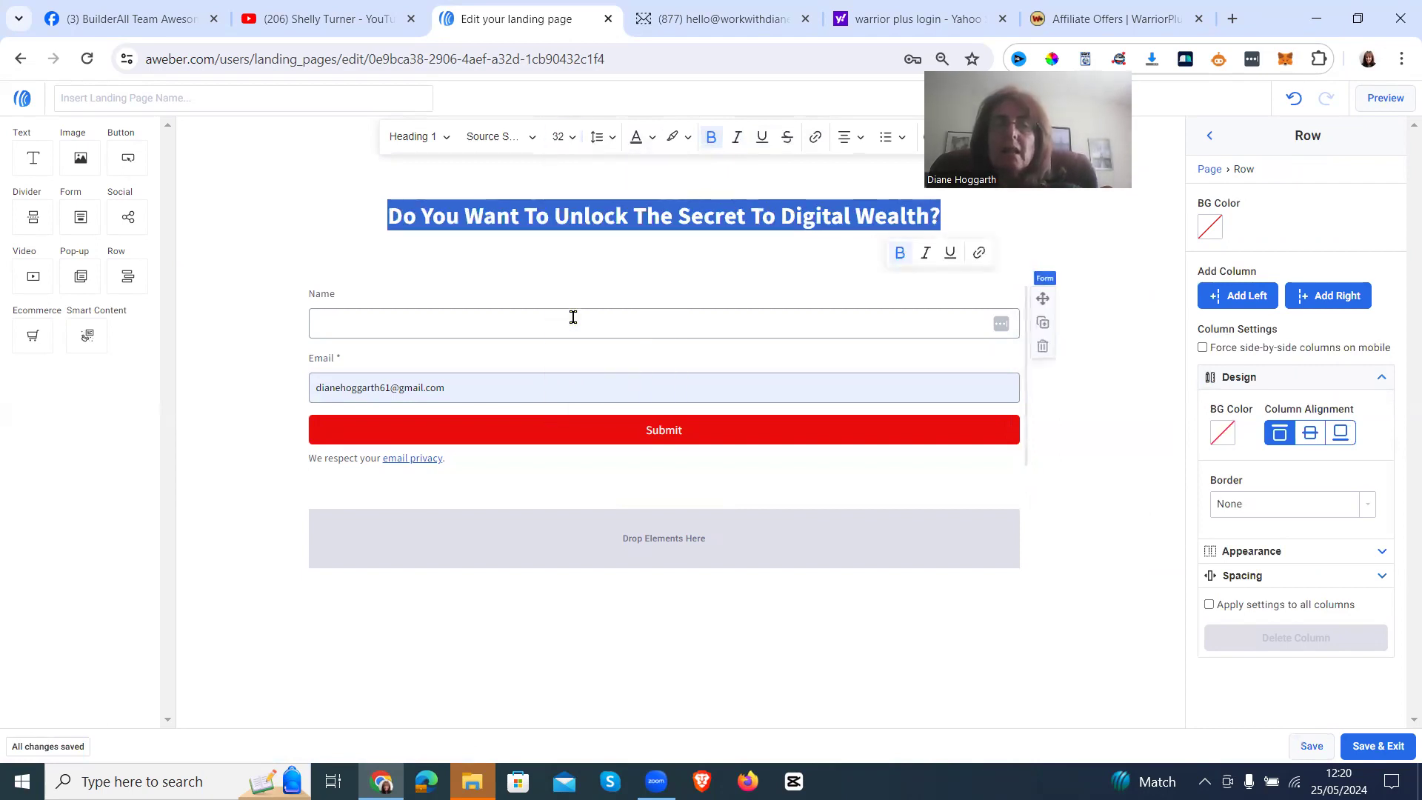
click(574, 139)
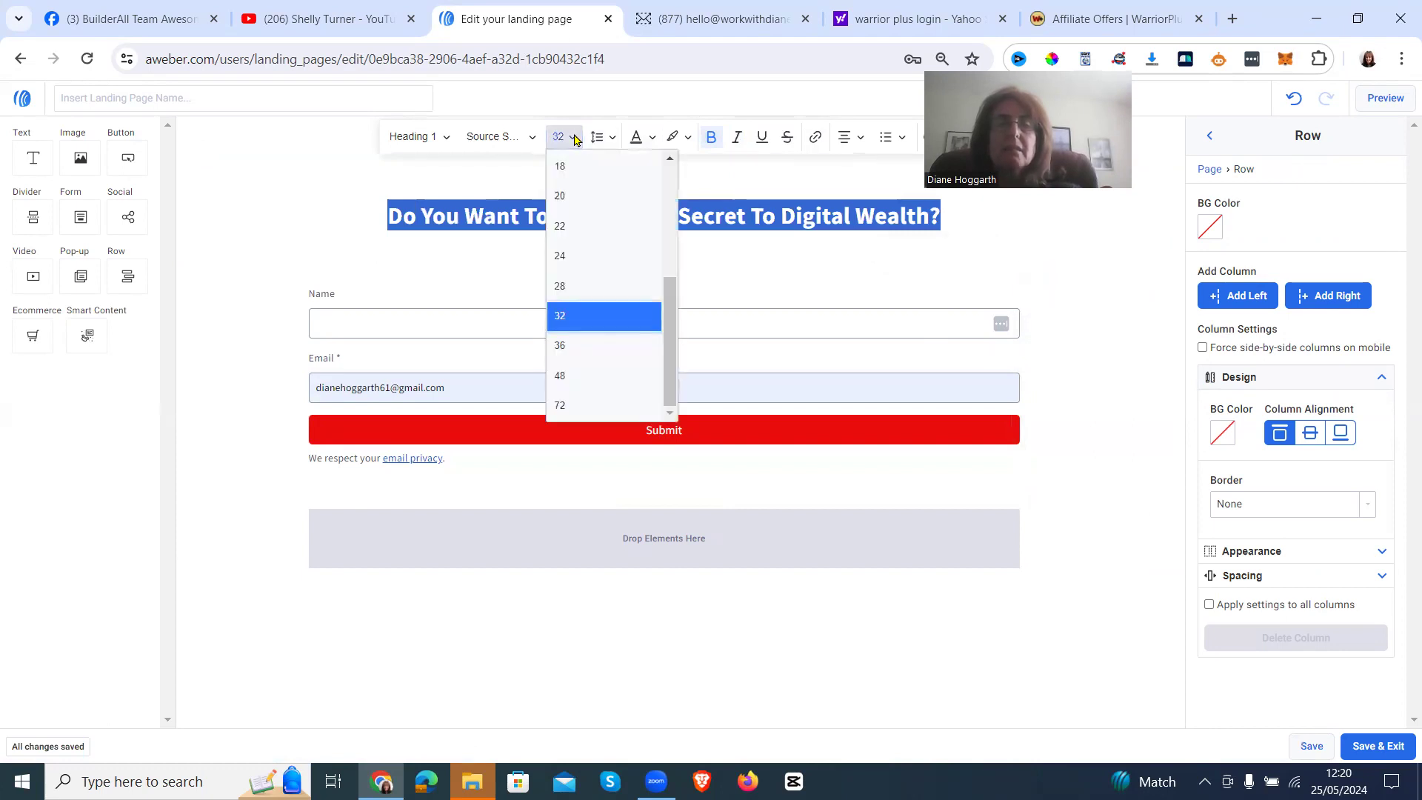
click(576, 346)
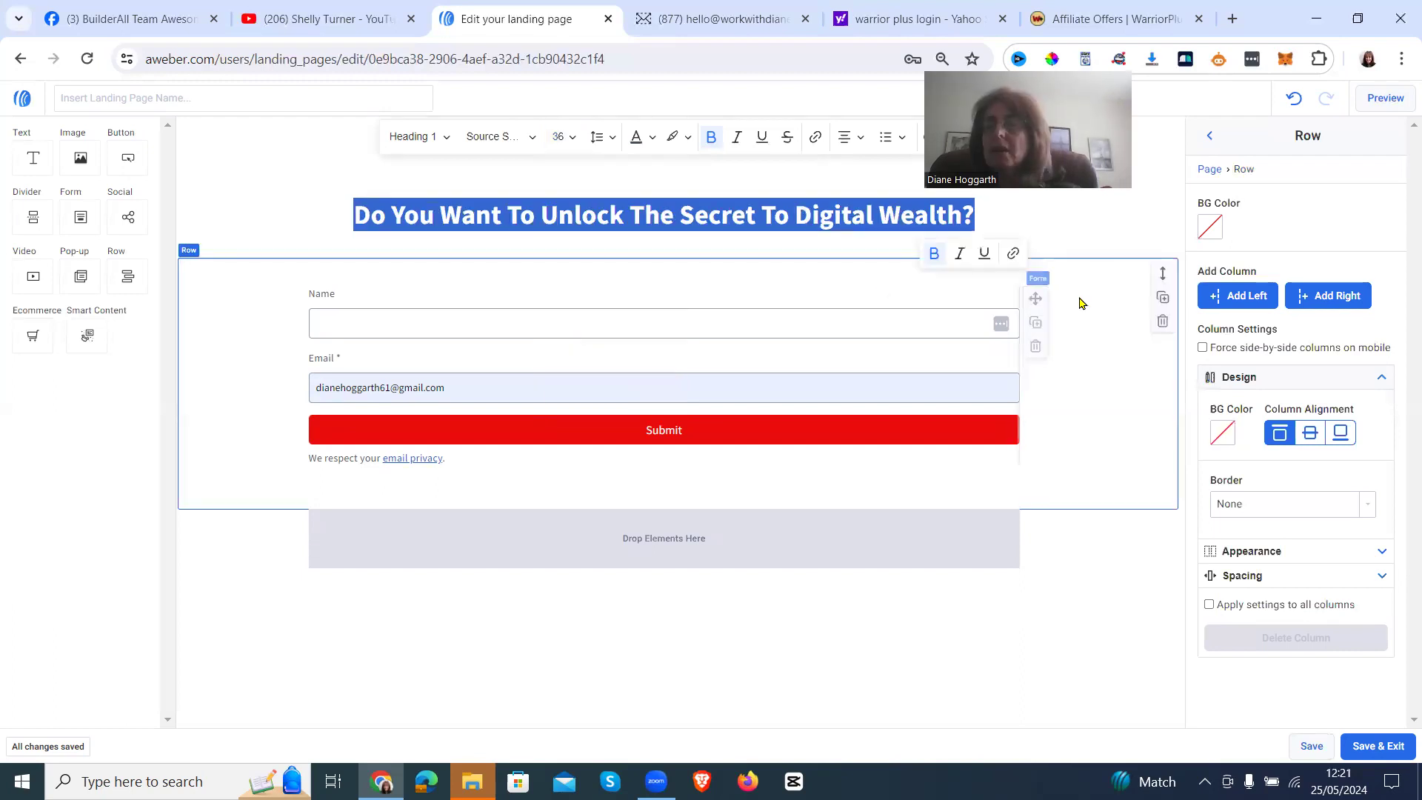
- Save the landing page and check its layout in preview mode, returning to the editor
click(1311, 745)
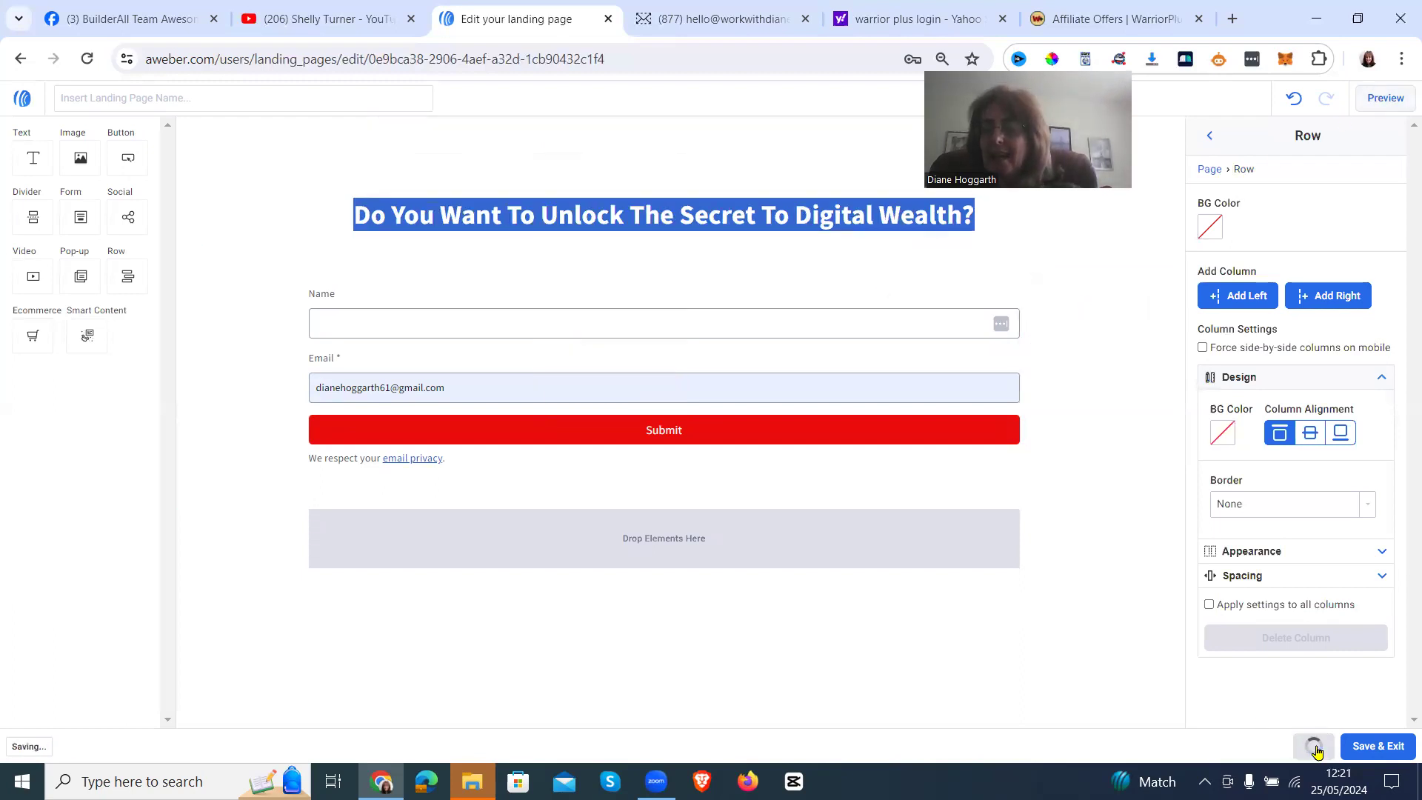
click(1387, 103)
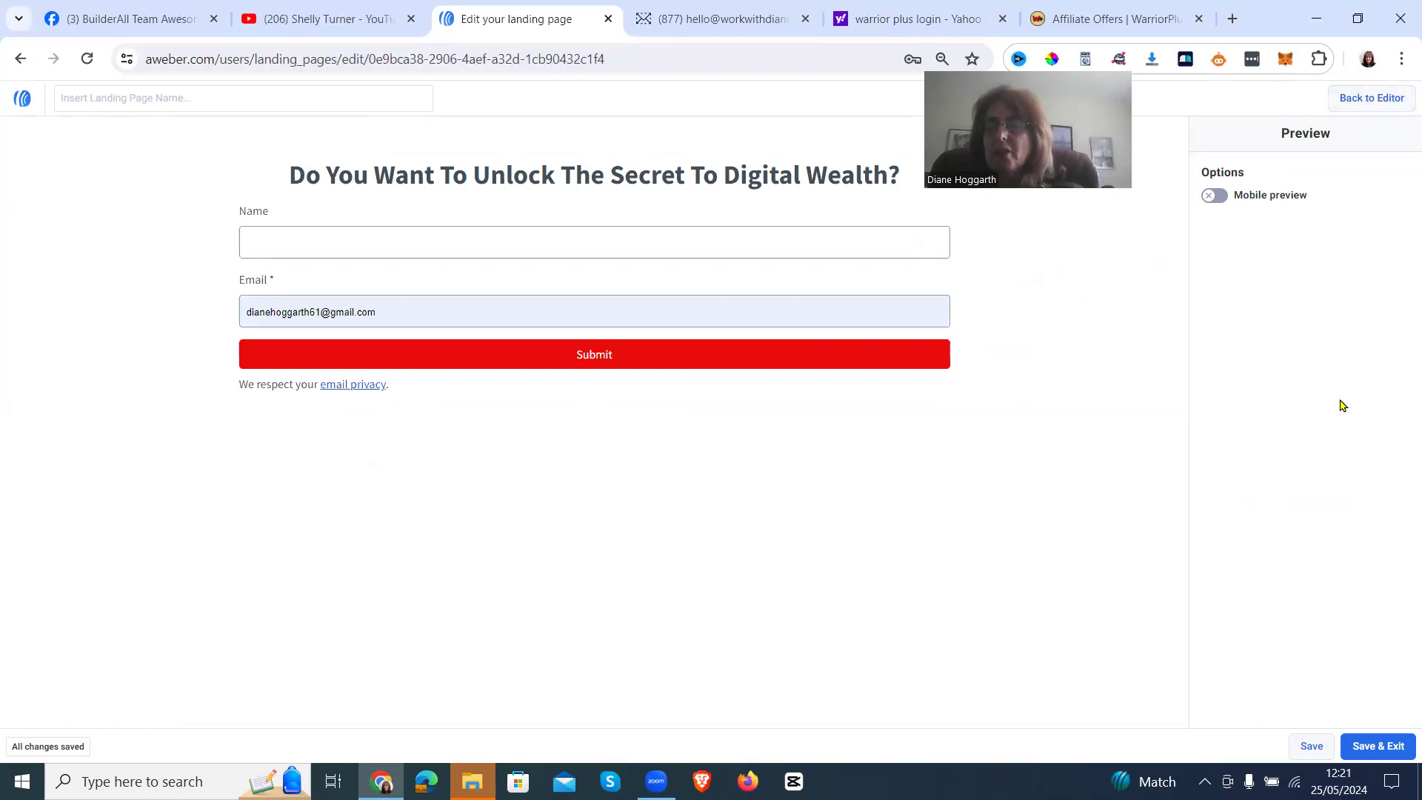
click(1360, 103)
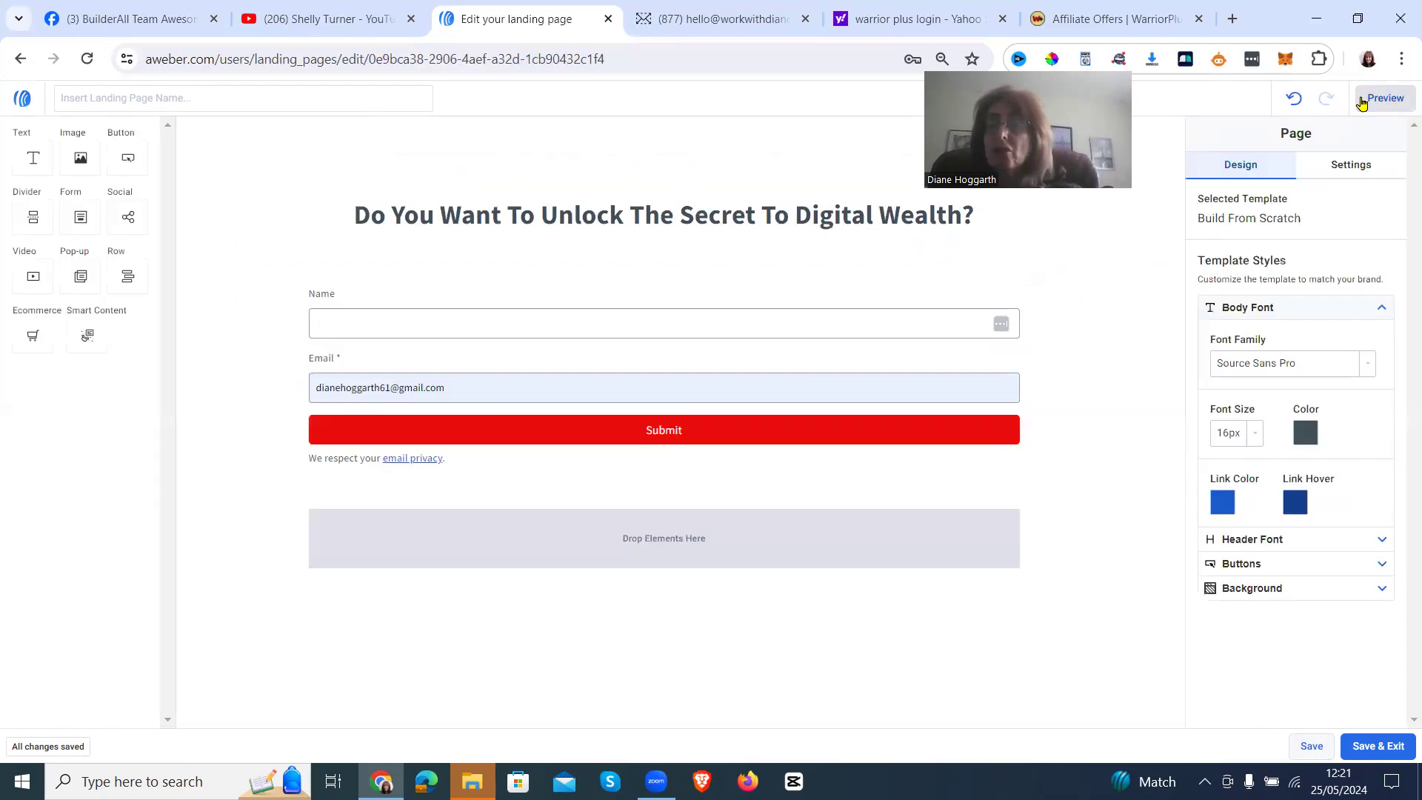
- Replace the Submit button's label with "Iwant Instant Access"
click(681, 437)
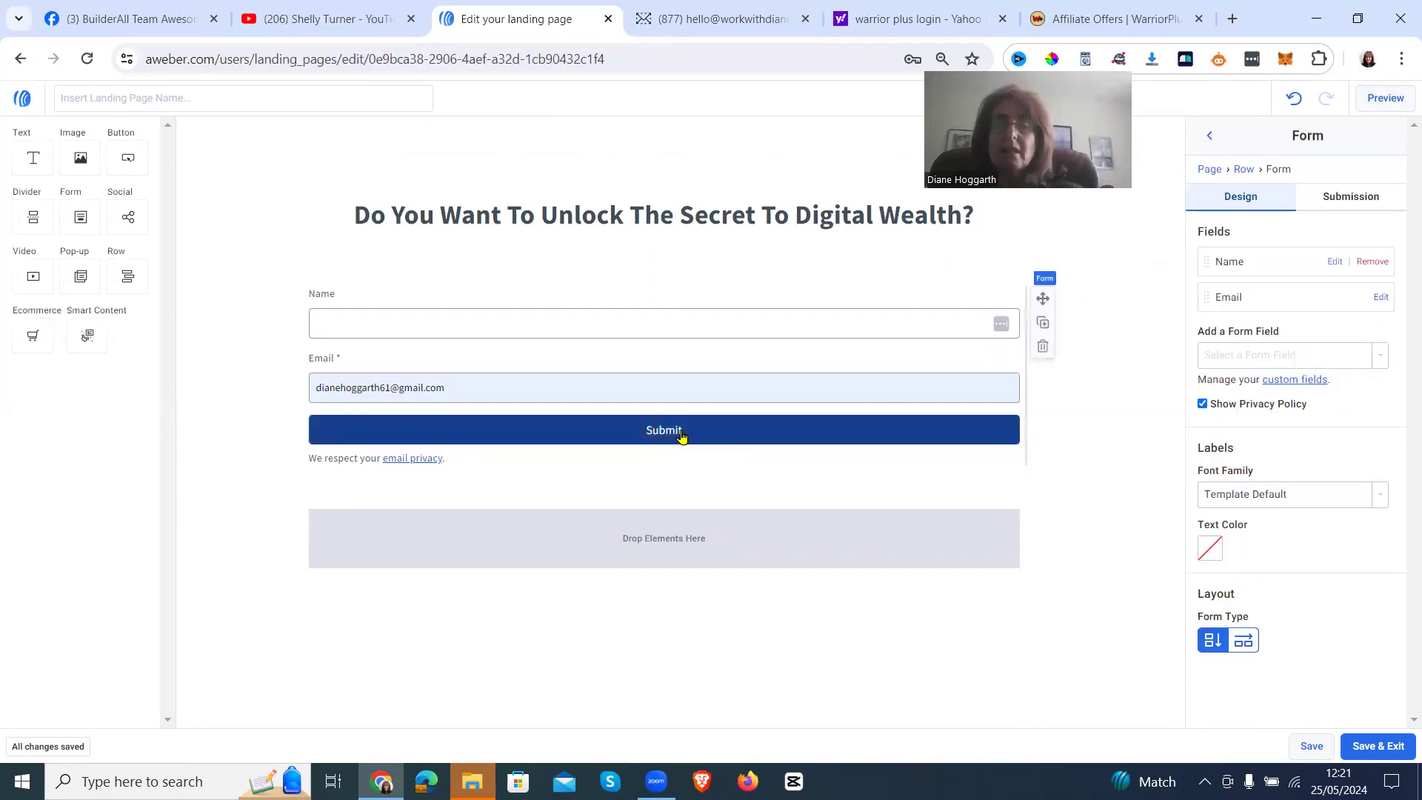
double_click(656, 436)
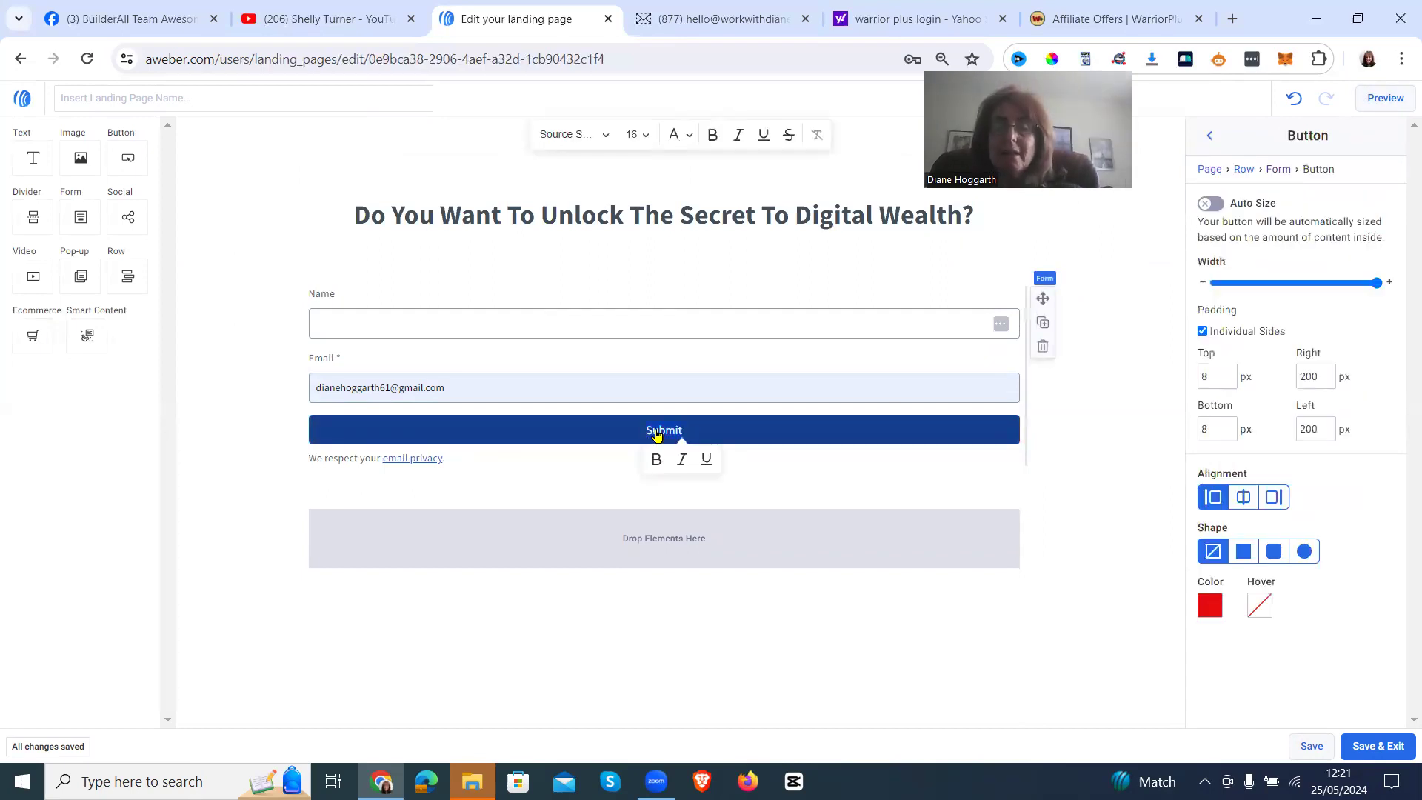
key(BackSpace)
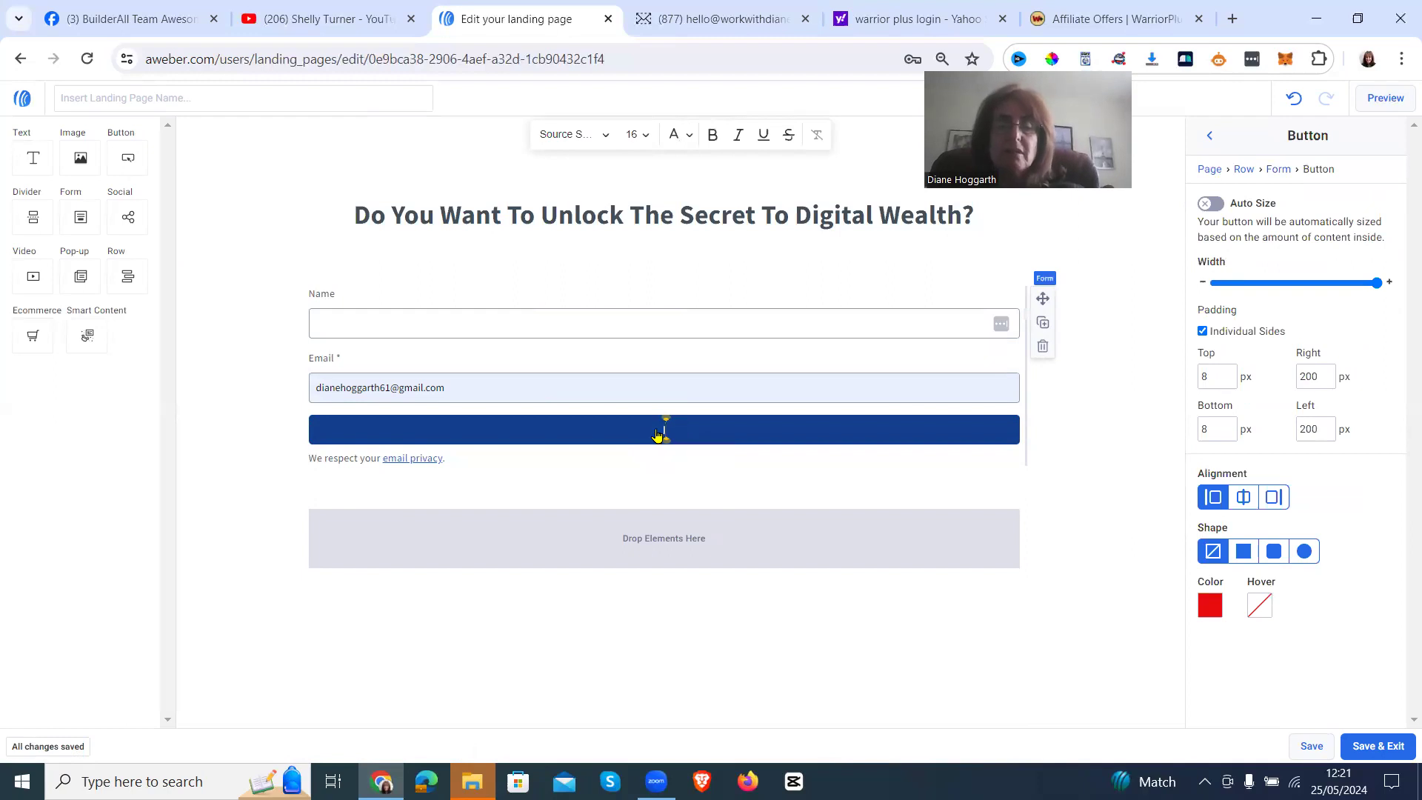
text(want)
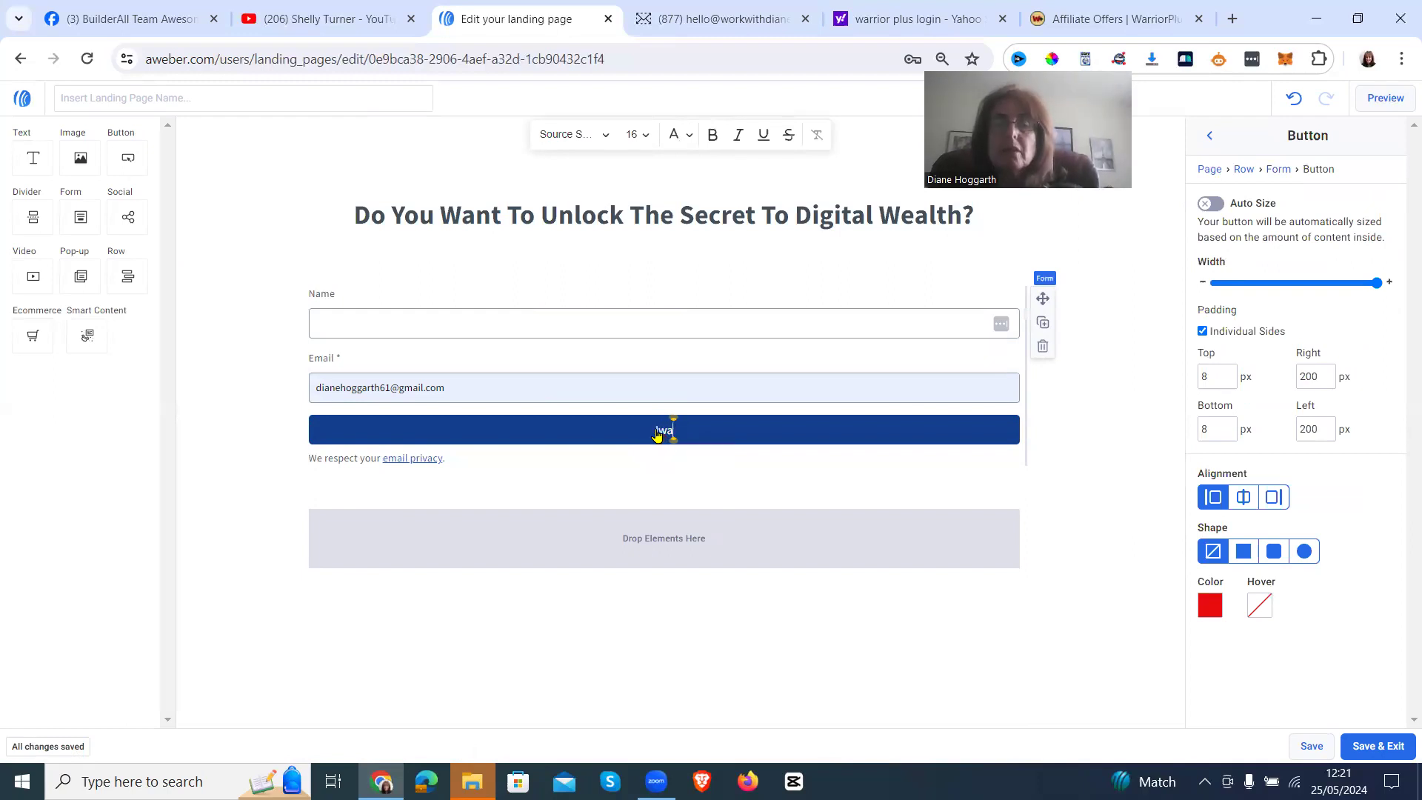
text( Instant Acess)
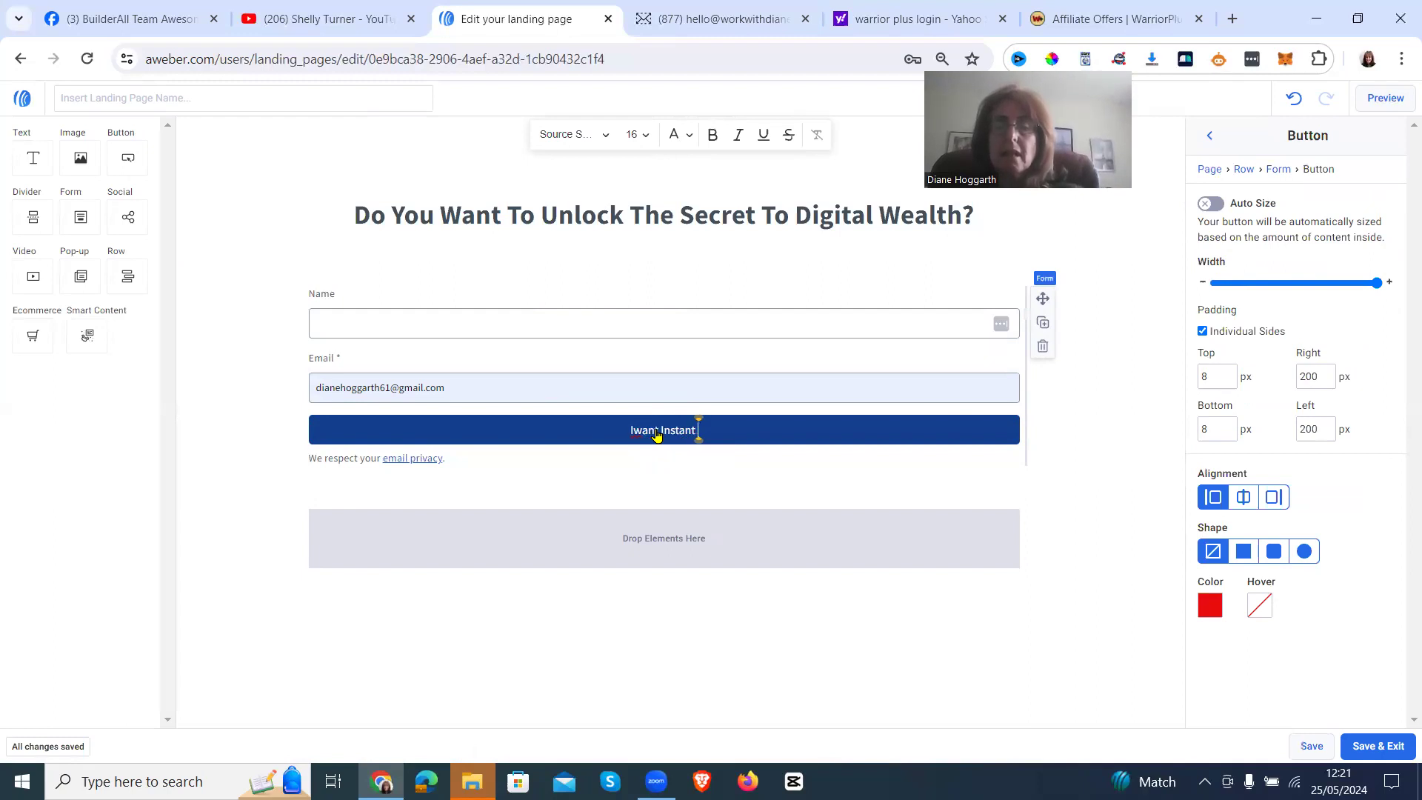
key(BackSpace)
key(BackSpace)
key(BackSpace)
text(cess)
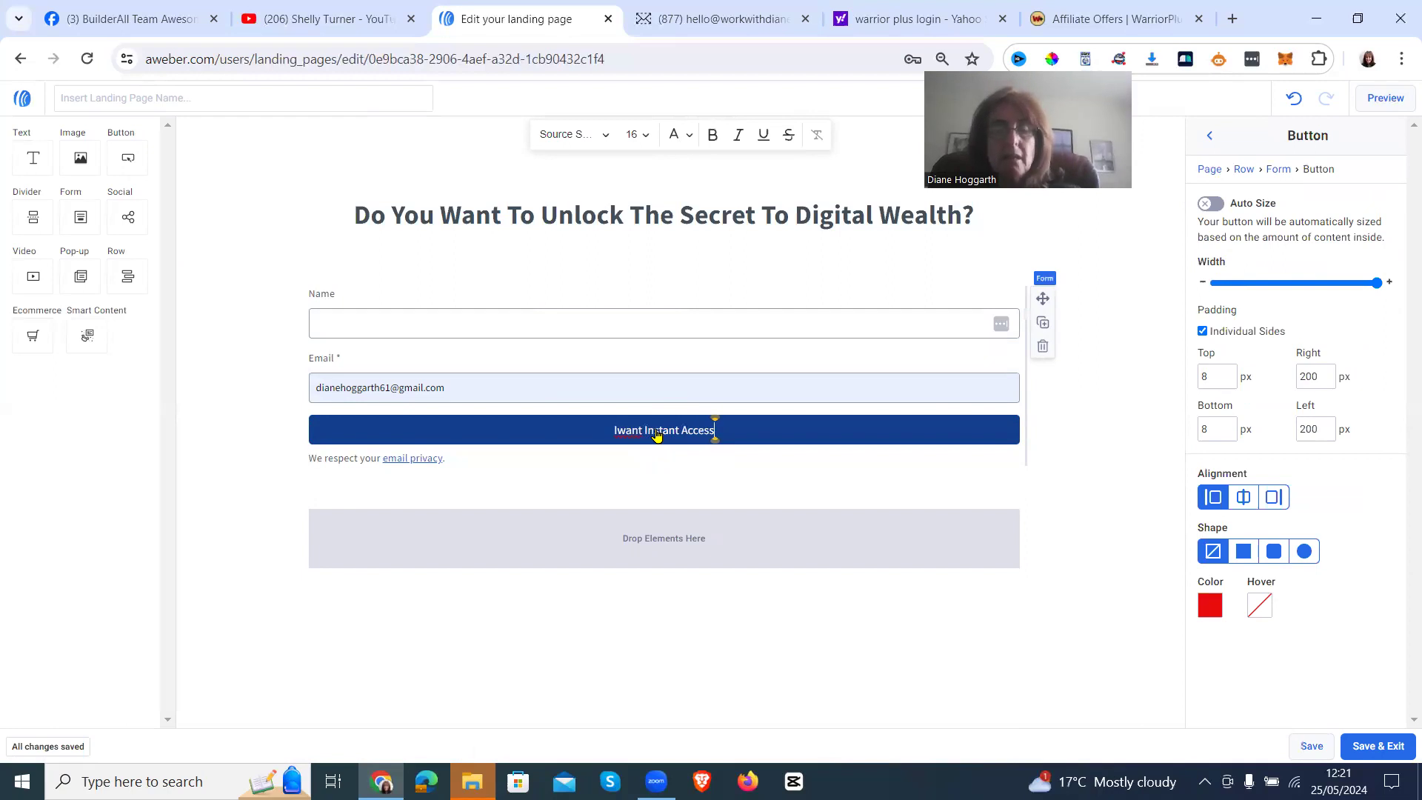
- Enlarge the entire button label, trying font size 28 and settling on 32
triple_click(656, 435)
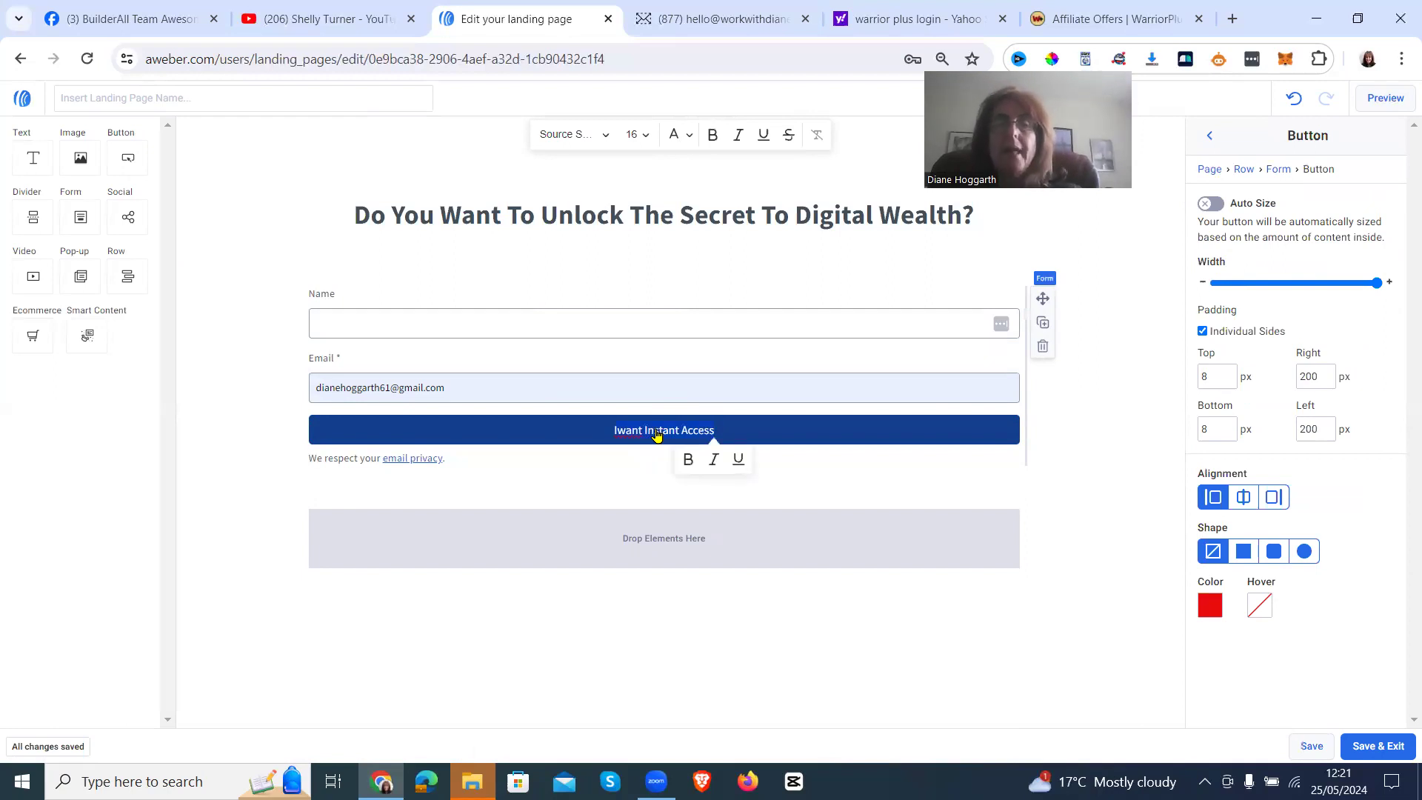
click(641, 137)
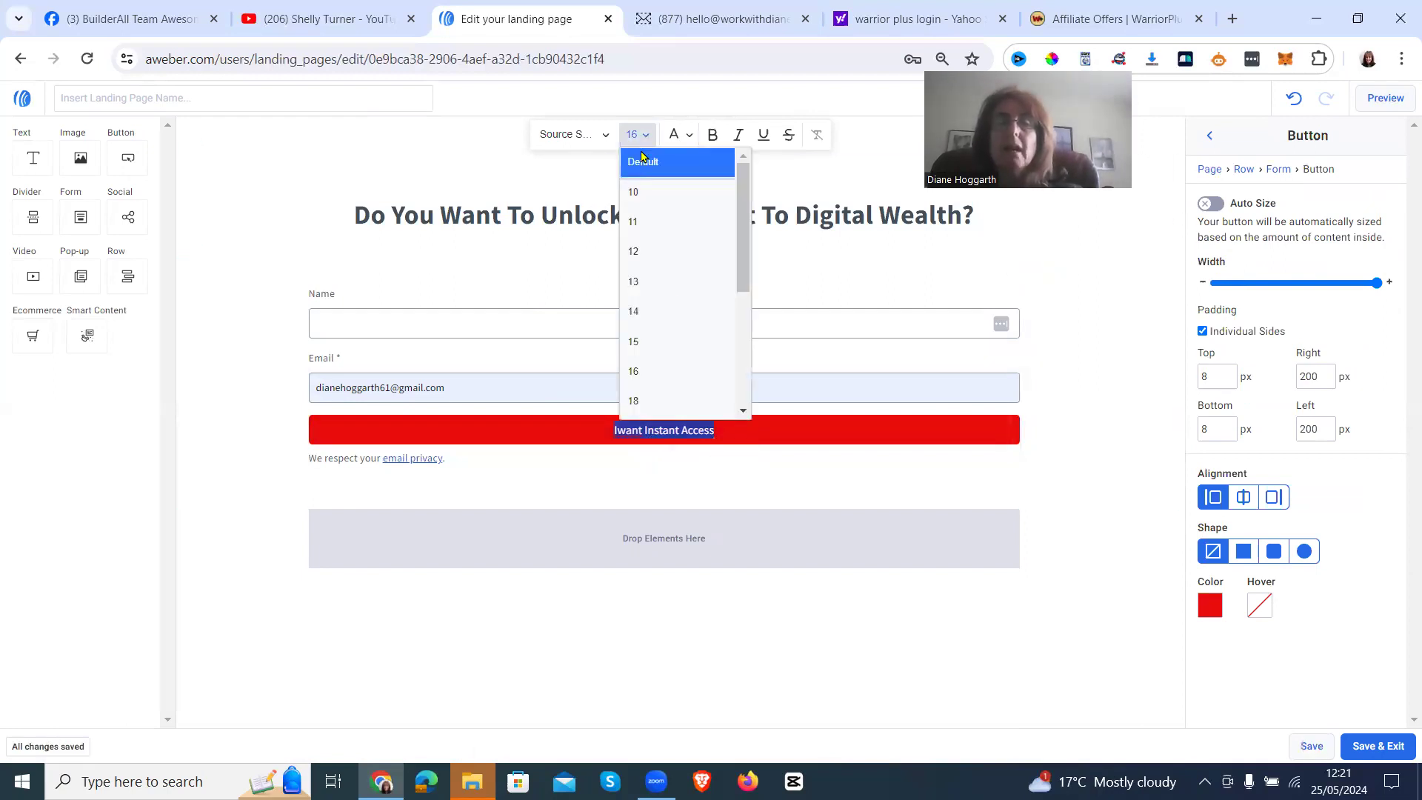
click(743, 406)
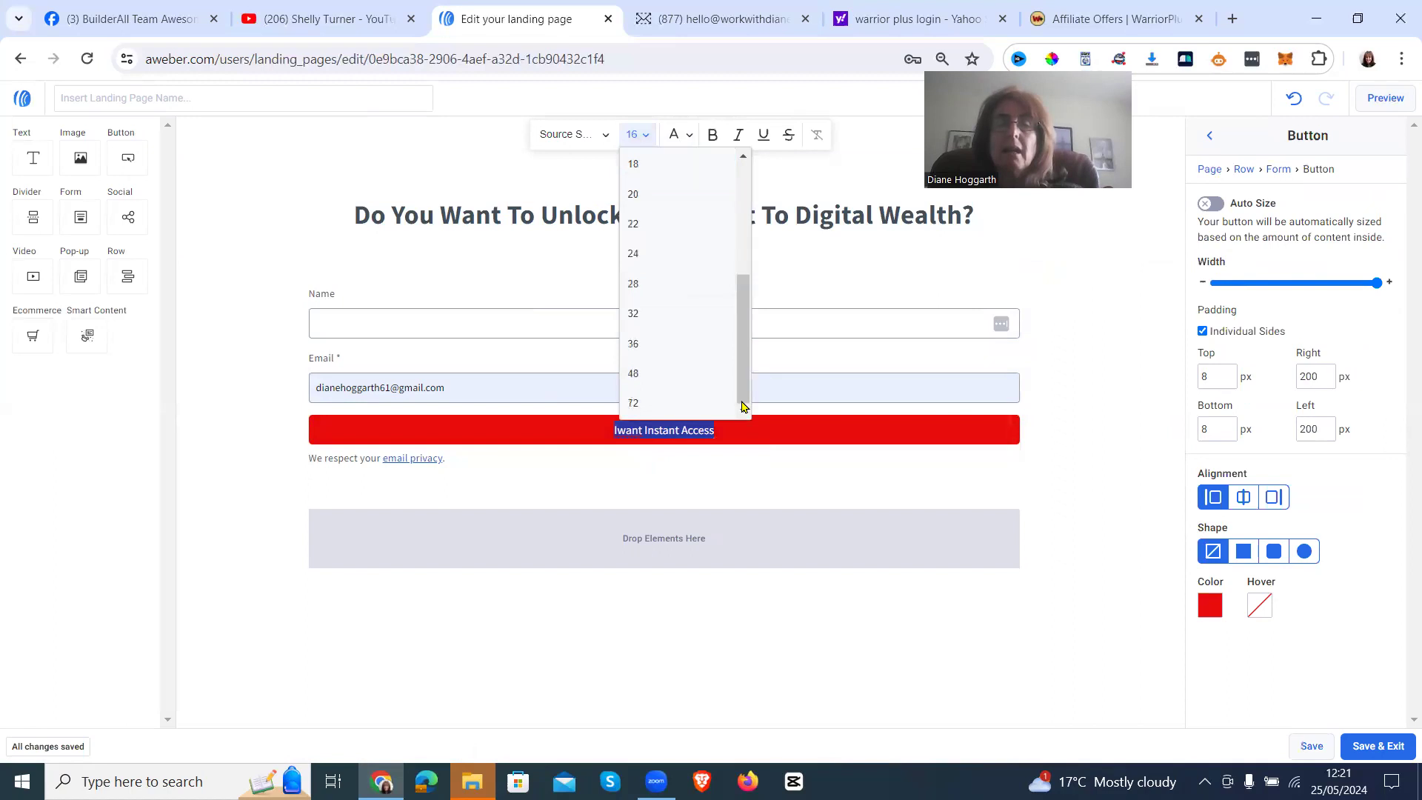
click(690, 294)
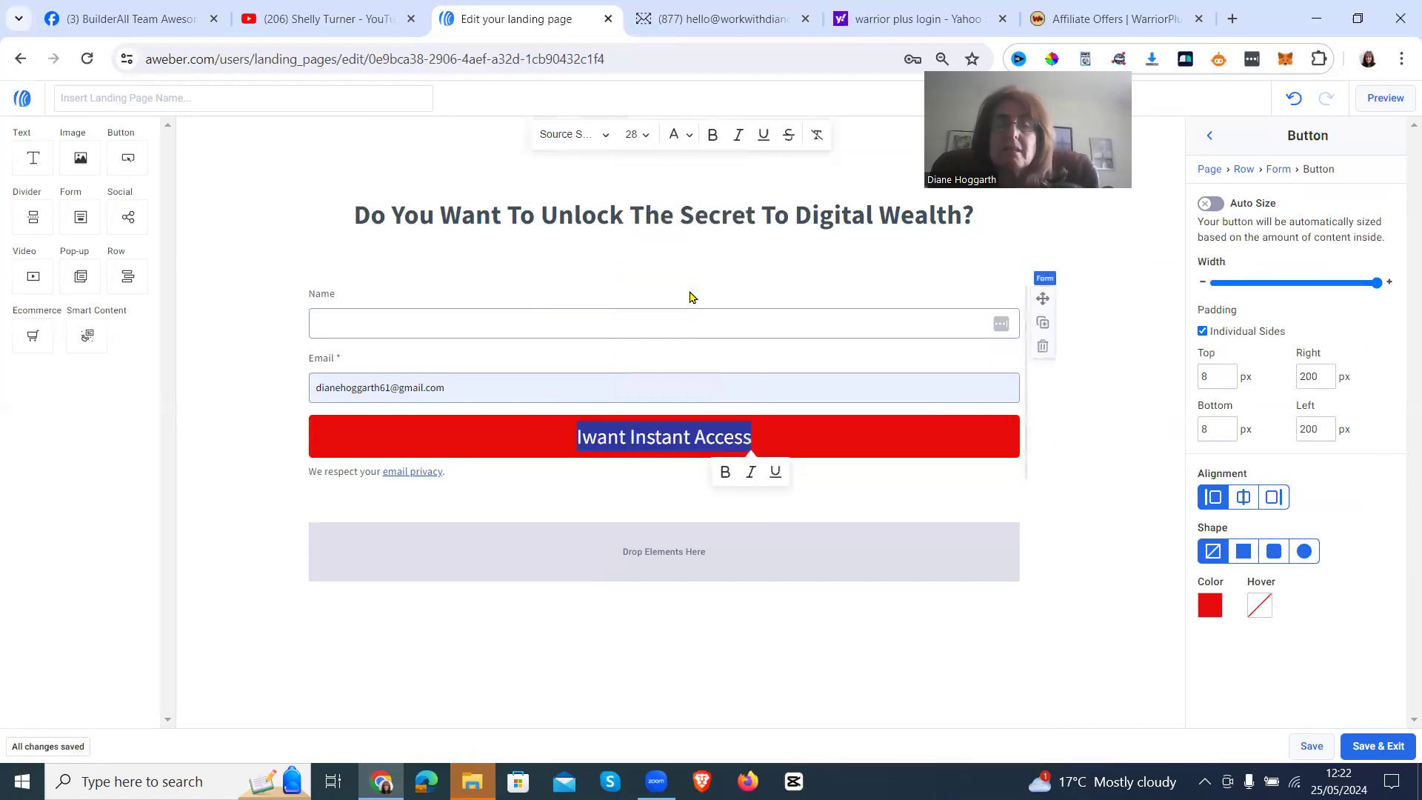
click(636, 136)
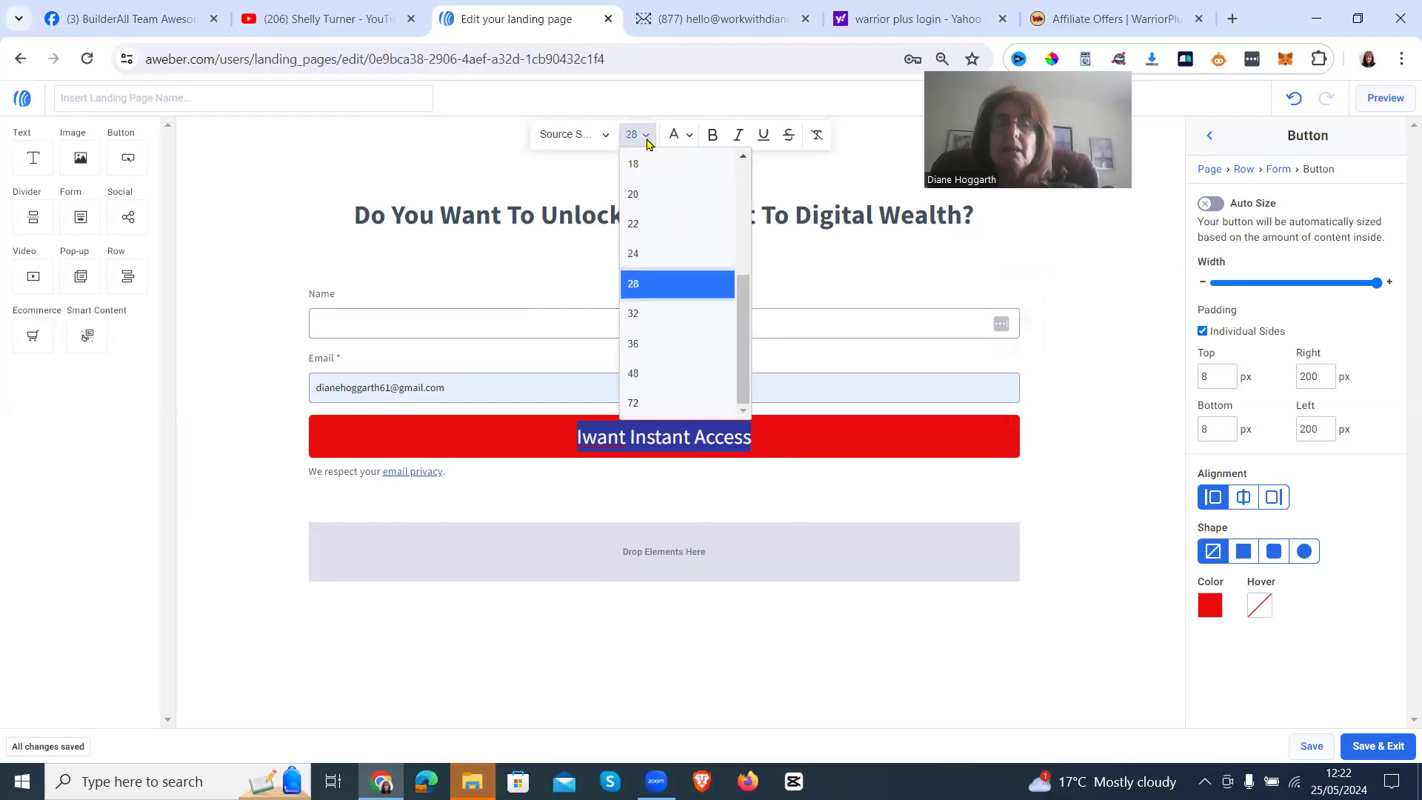
click(672, 314)
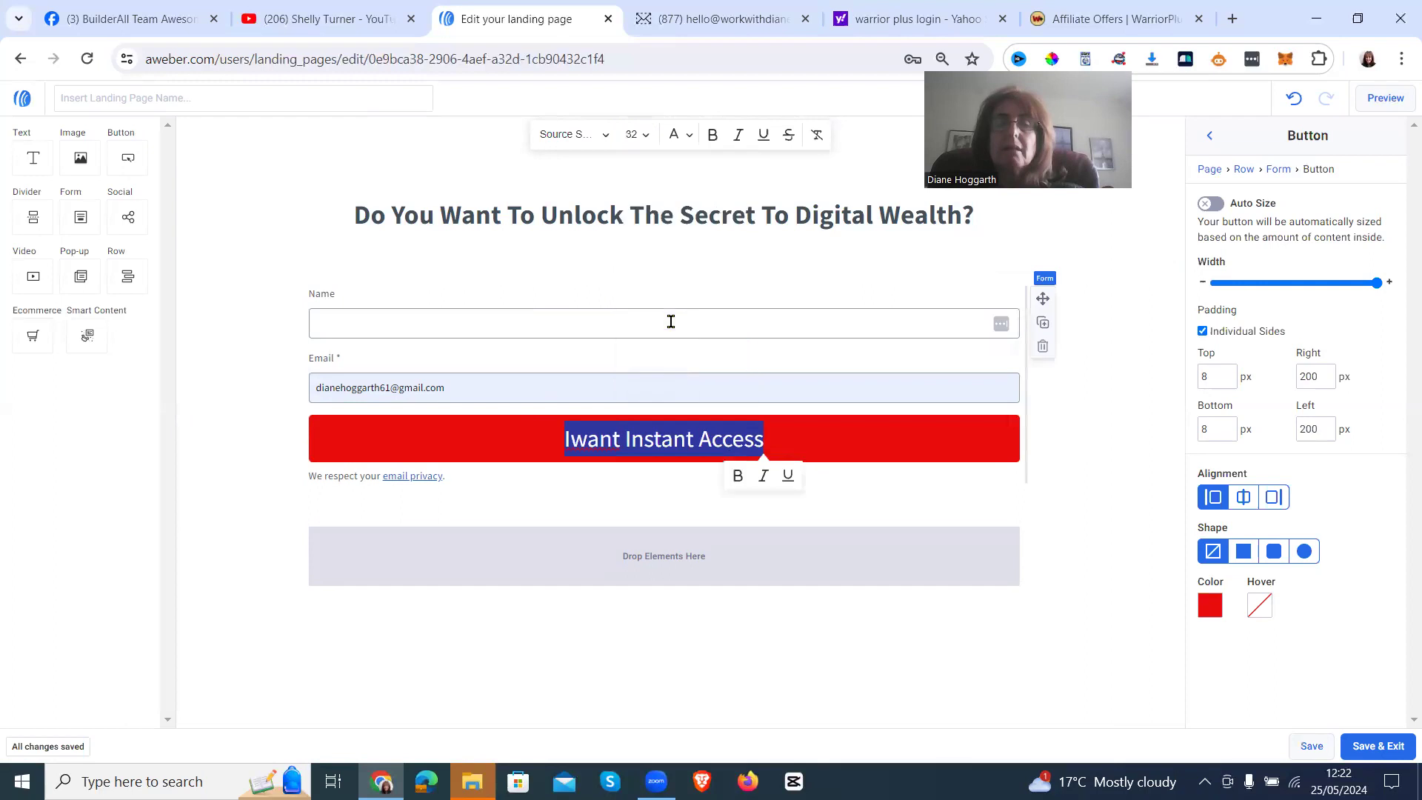
- Correct the opening words of the button label so it reads "I Want Instant Access"
click(572, 443)
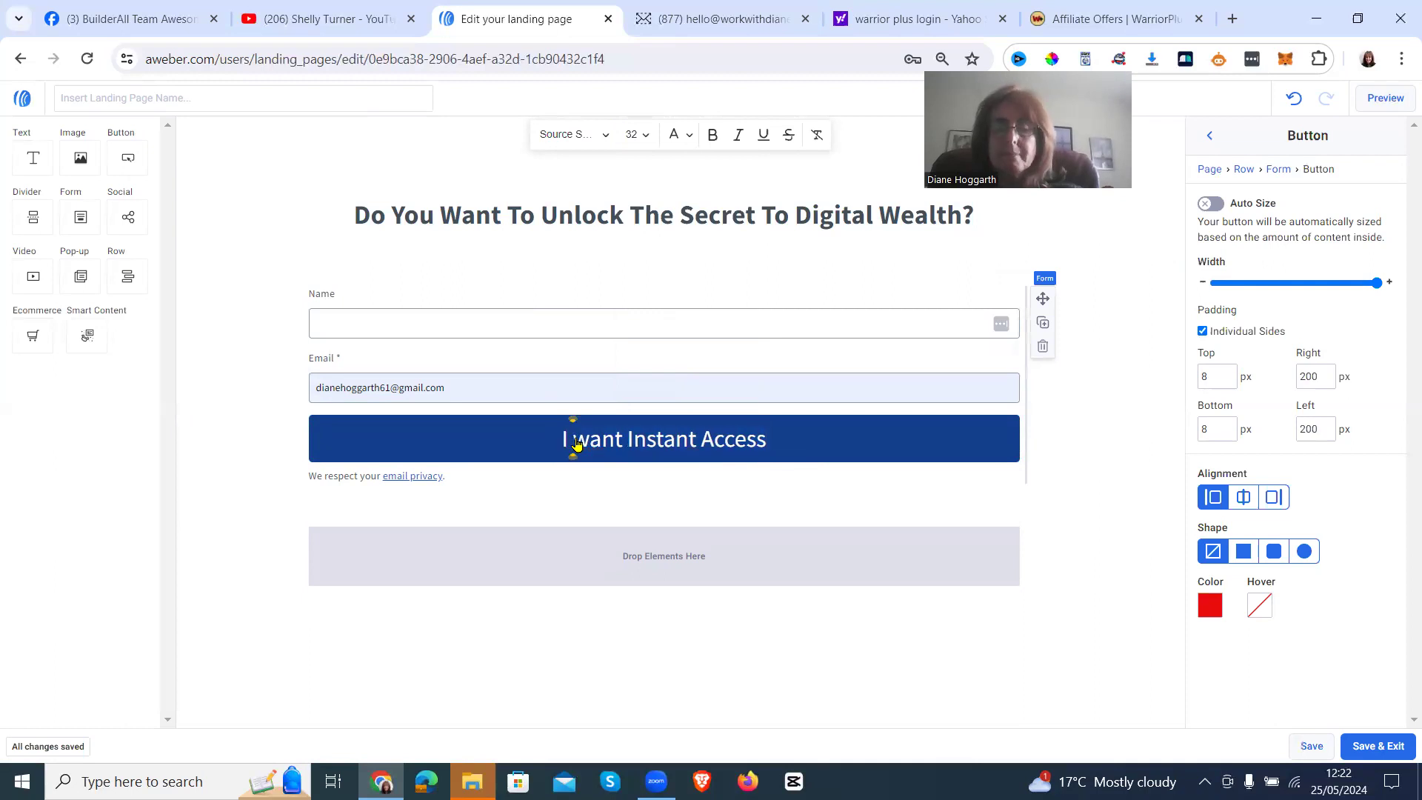
key(BackSpace)
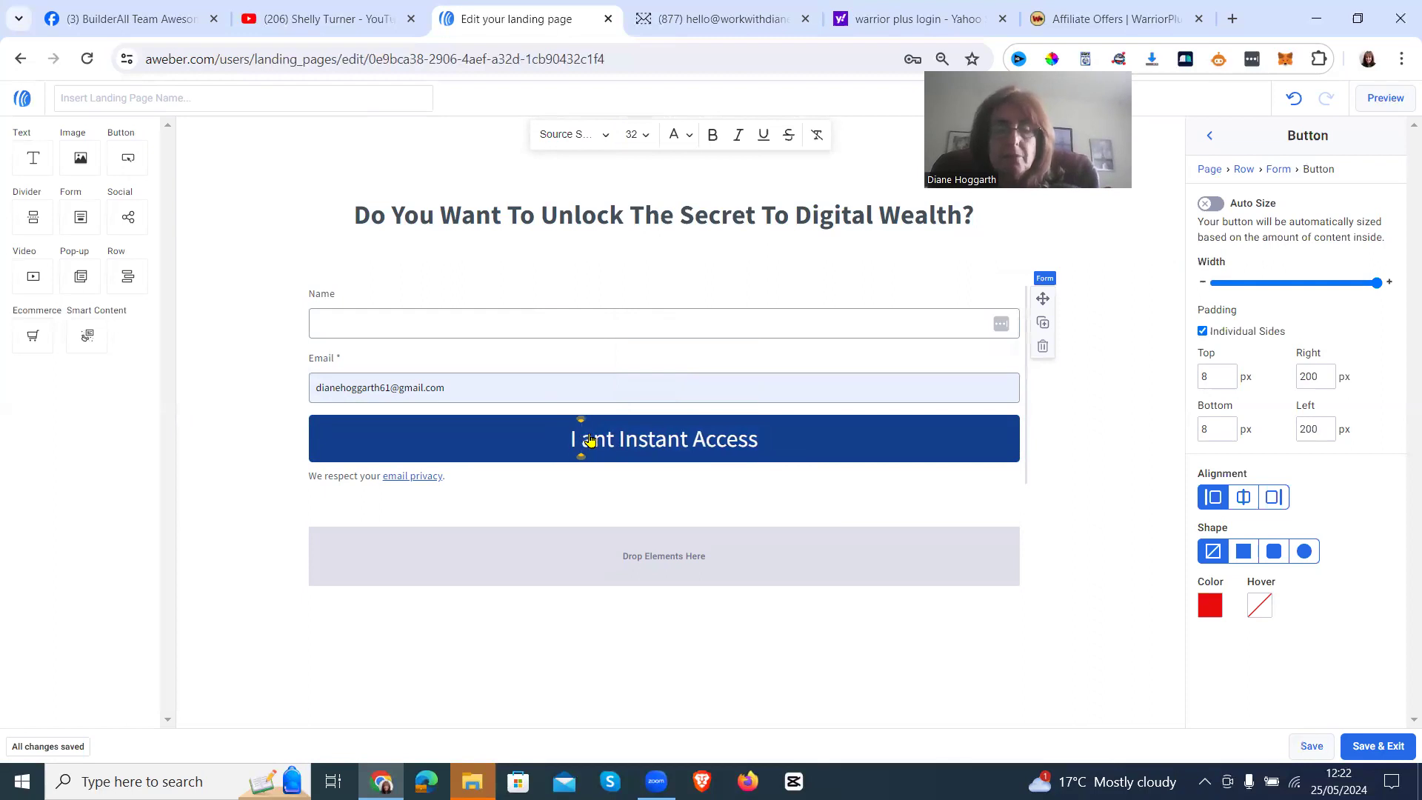
text(W)
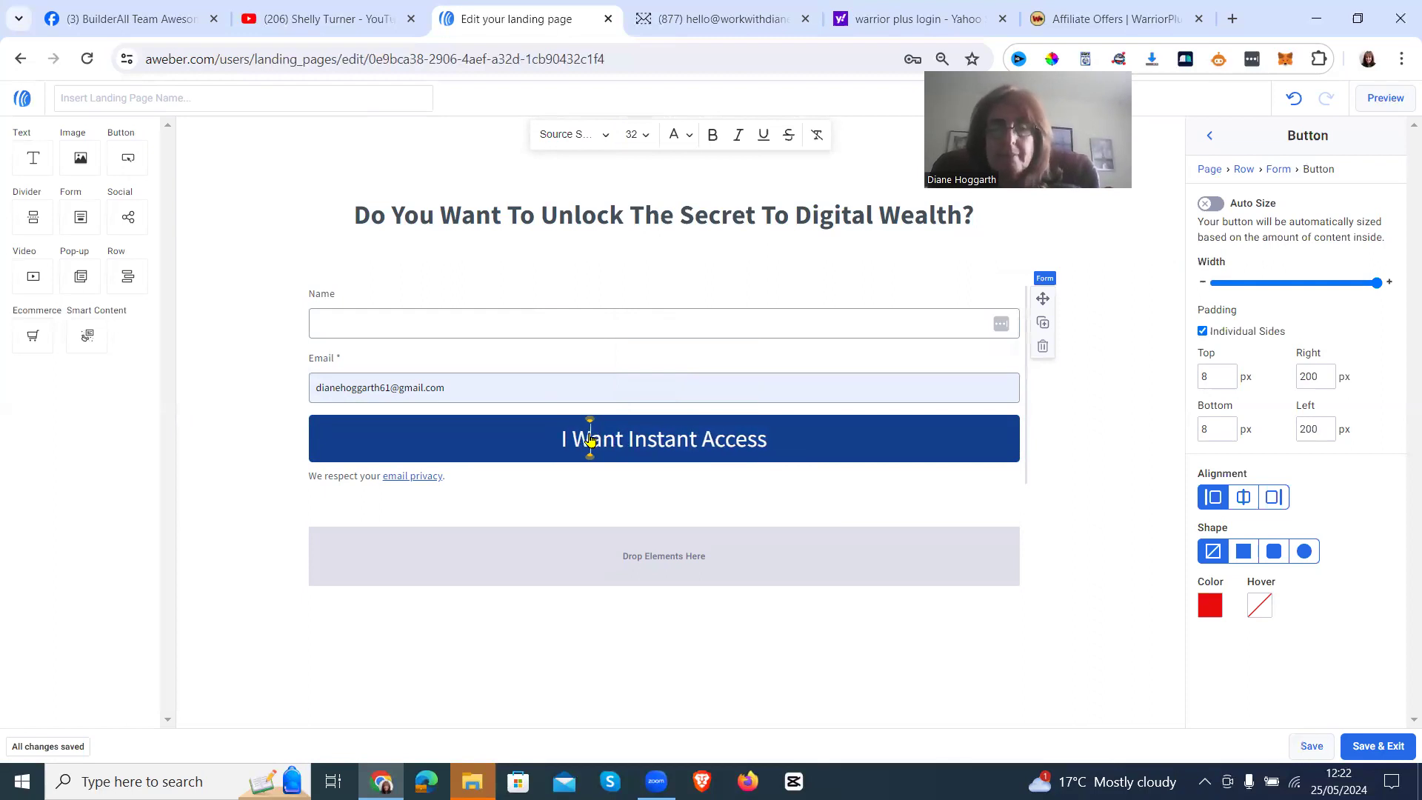
- Save the landing page and check it in preview mode before trying to save and exit
click(1307, 748)
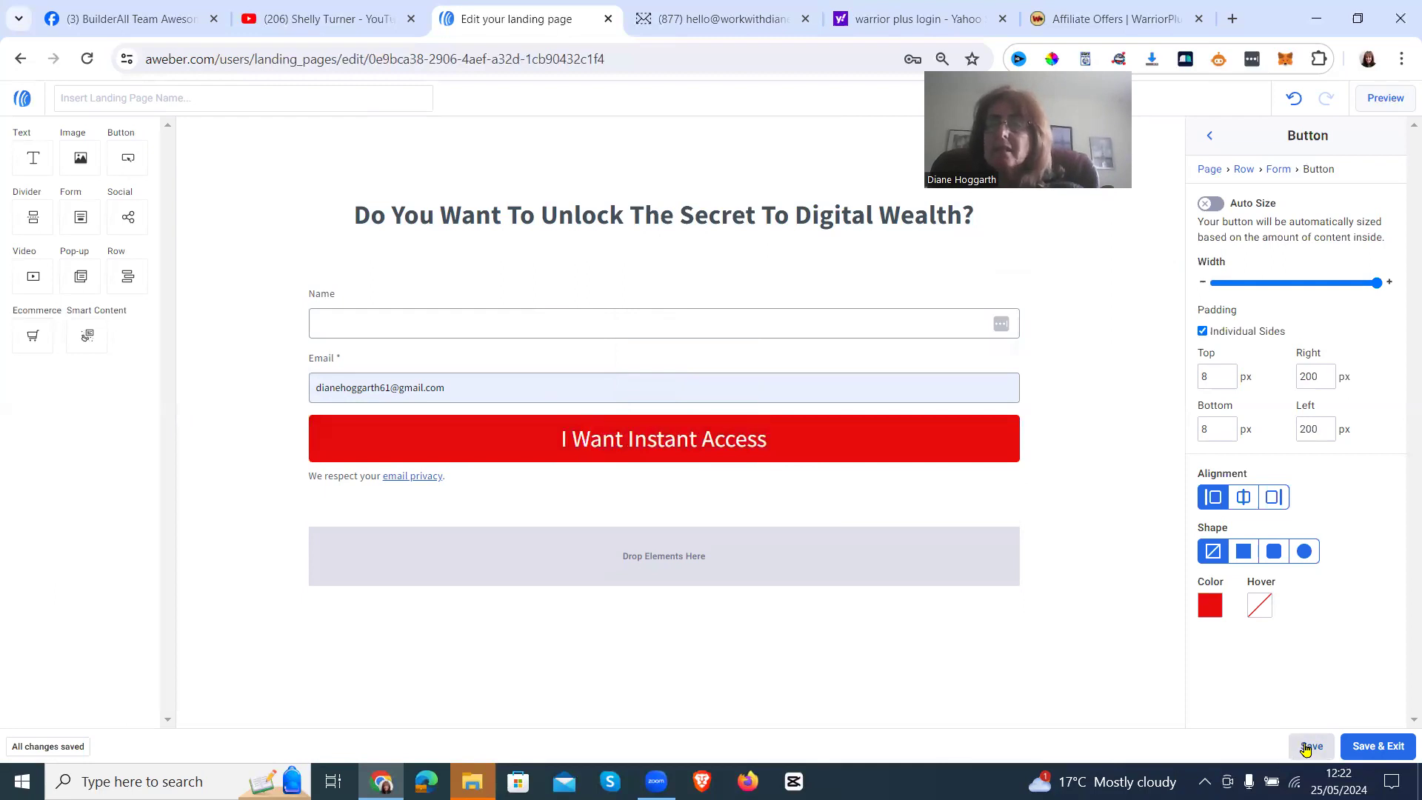
click(1386, 99)
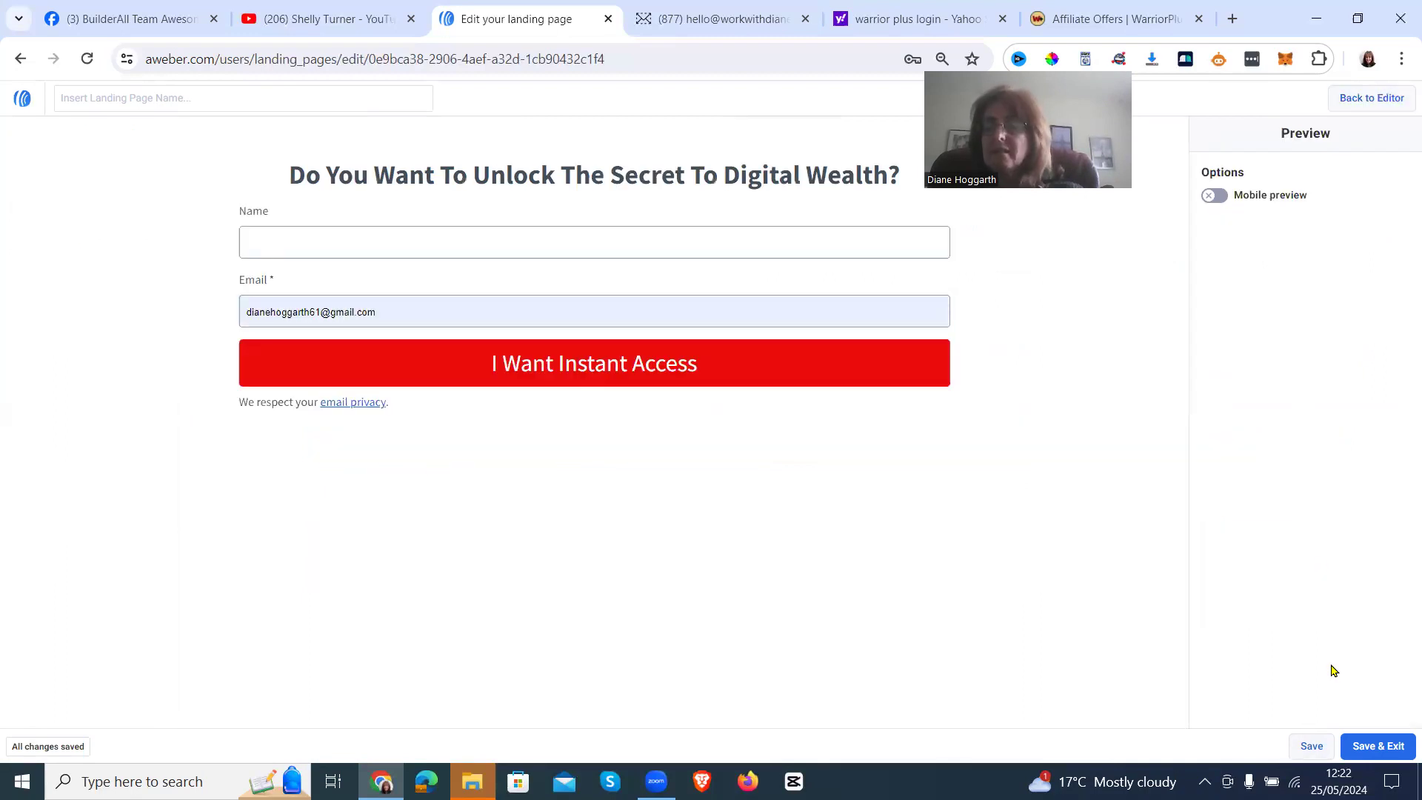
click(1366, 747)
- Name the landing page "ViralVault2"
click(119, 99)
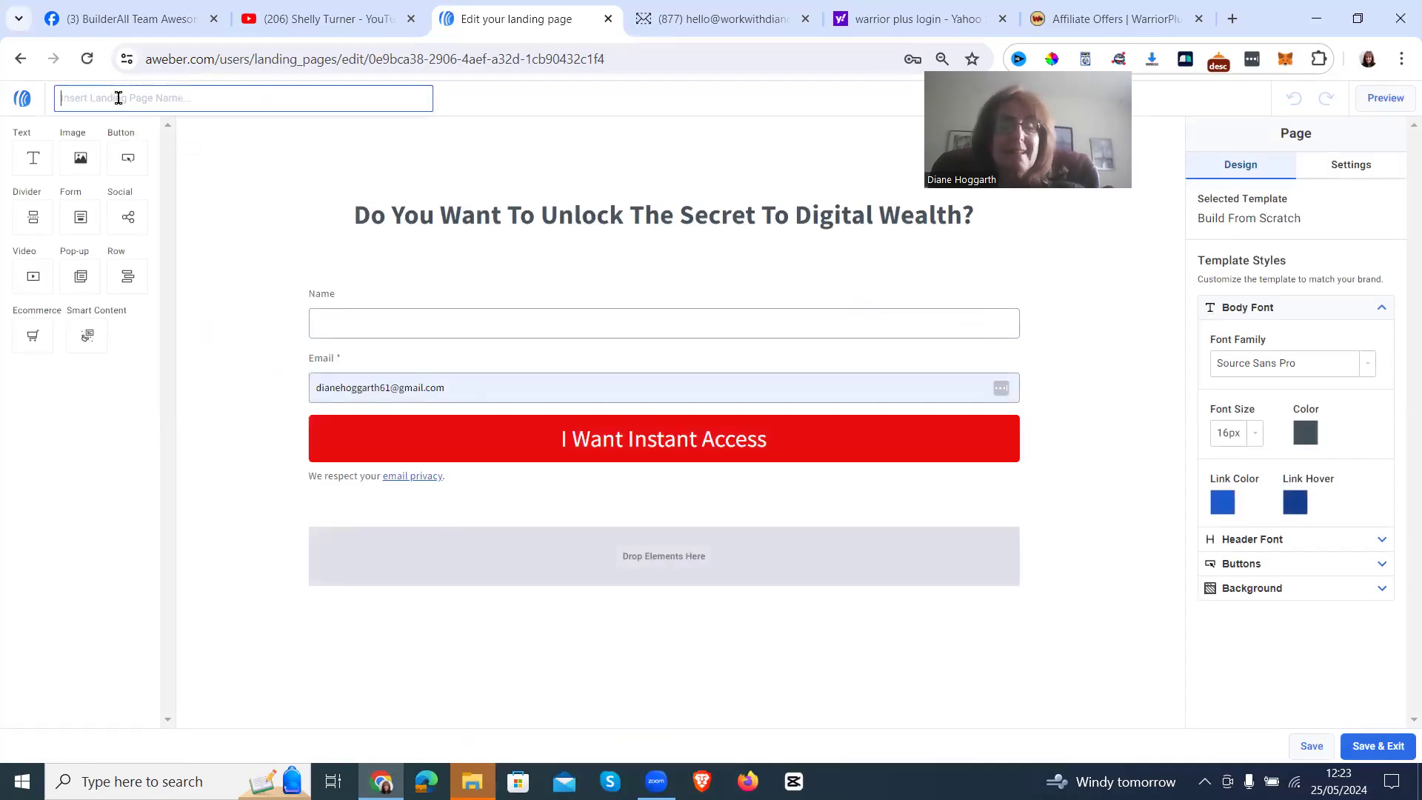
text(Viral )
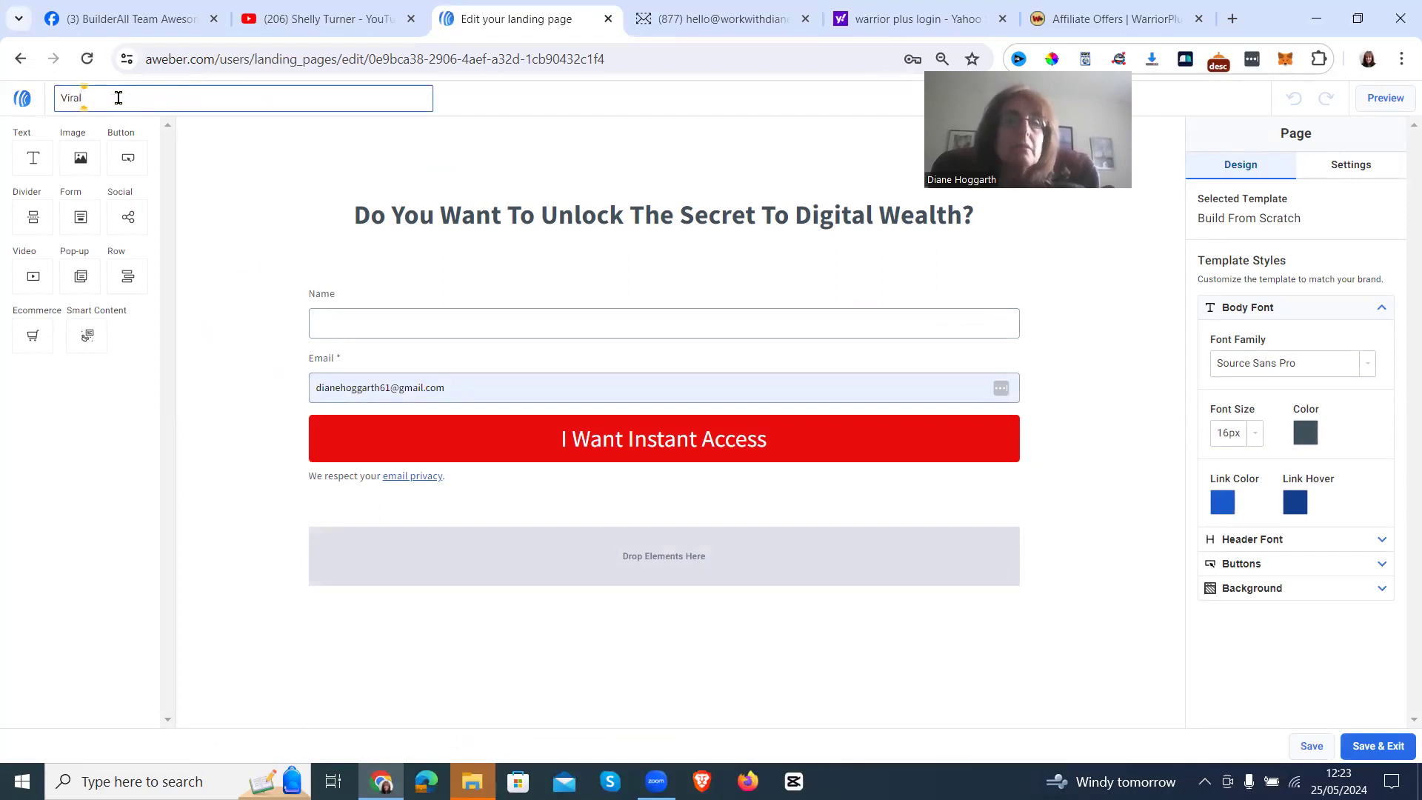
text(Vault2)
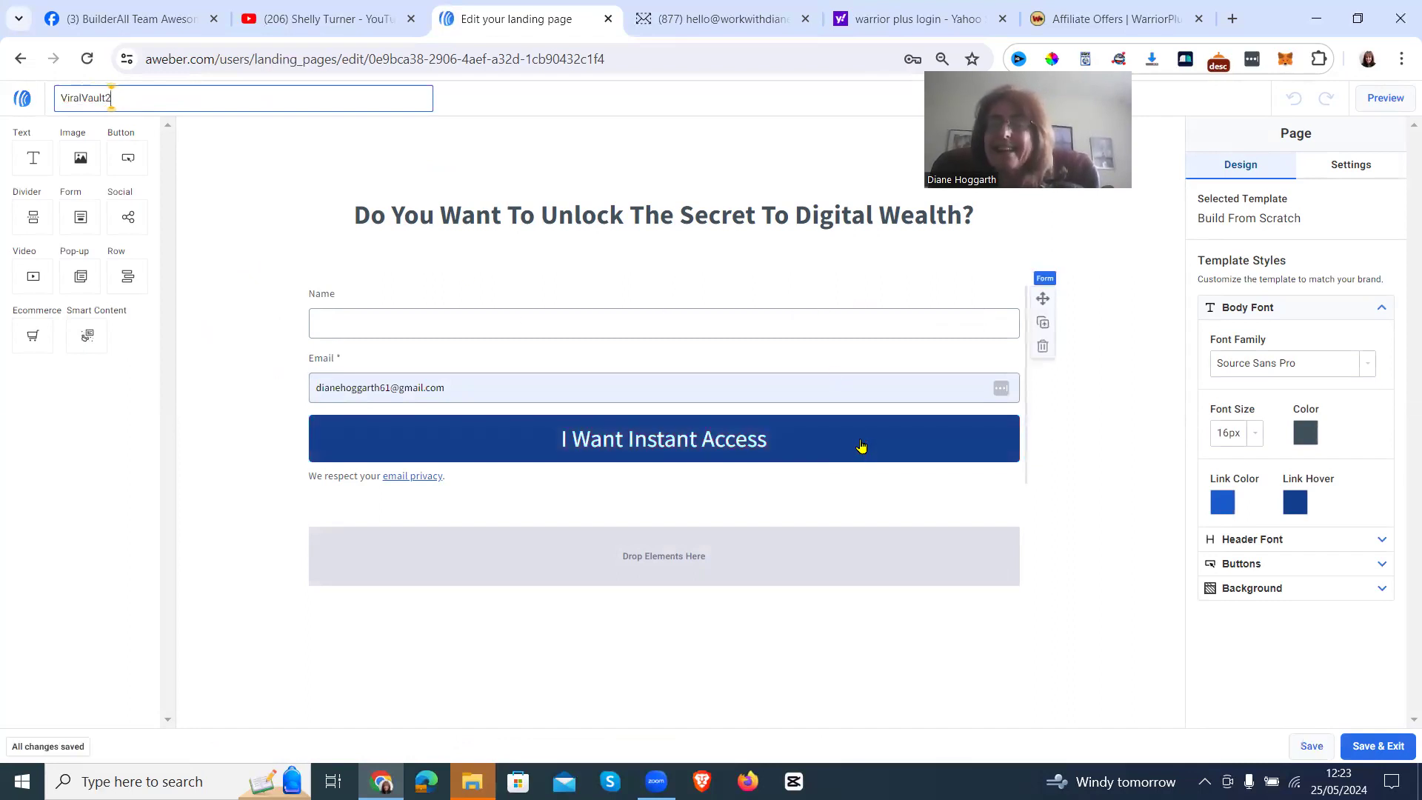
- Set the landing page's custom page path to "optin" in the page settings and try to save and exit
click(1344, 167)
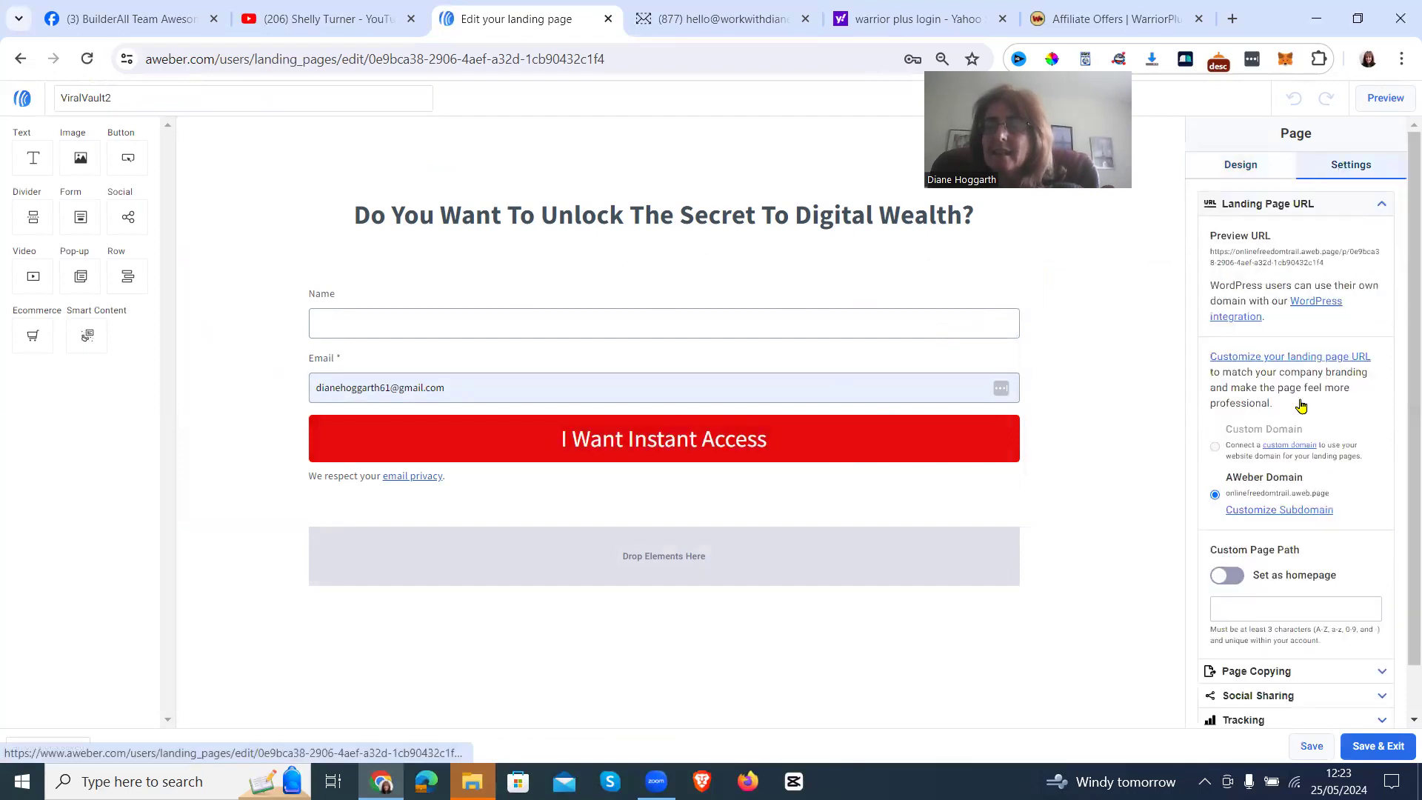
click(1230, 603)
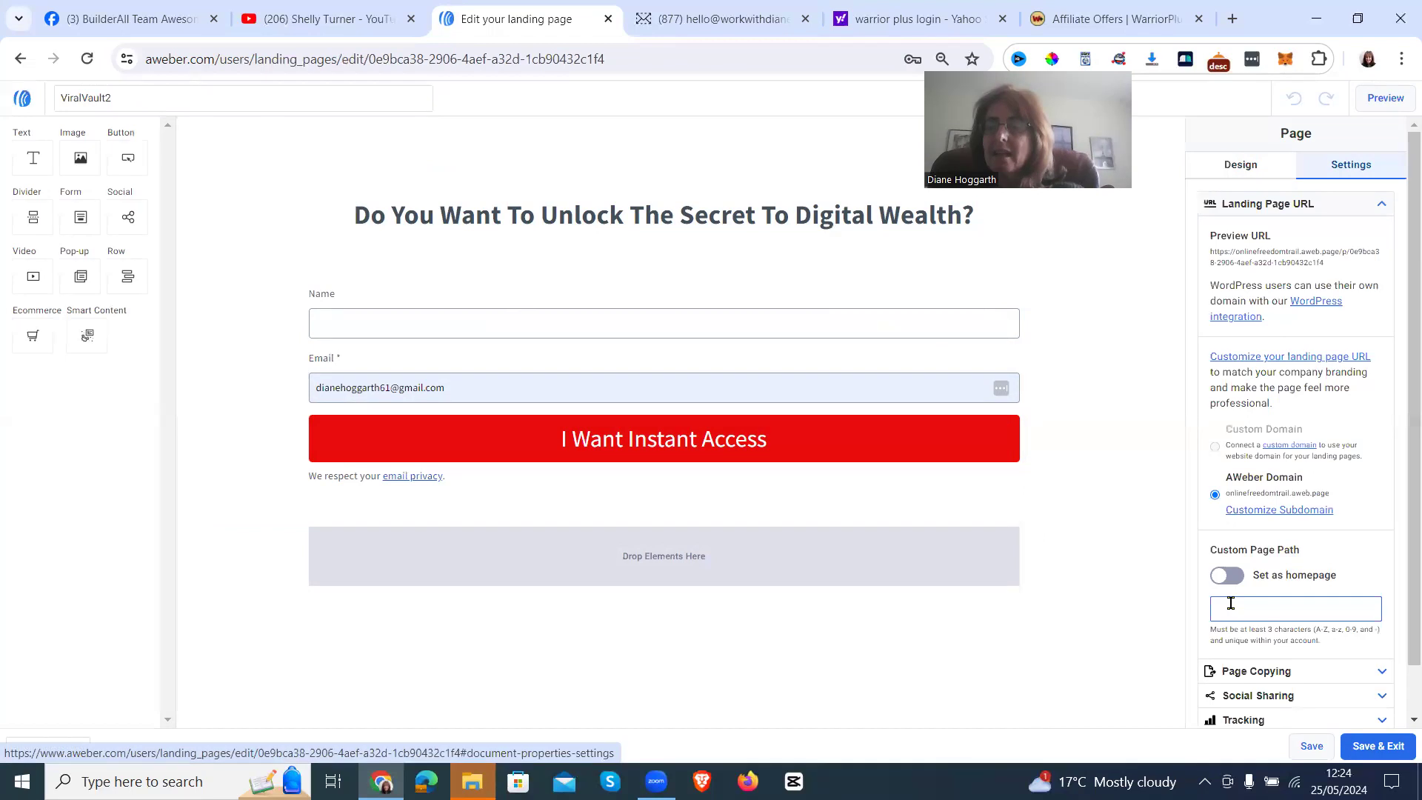
click(1231, 603)
text(vv2)
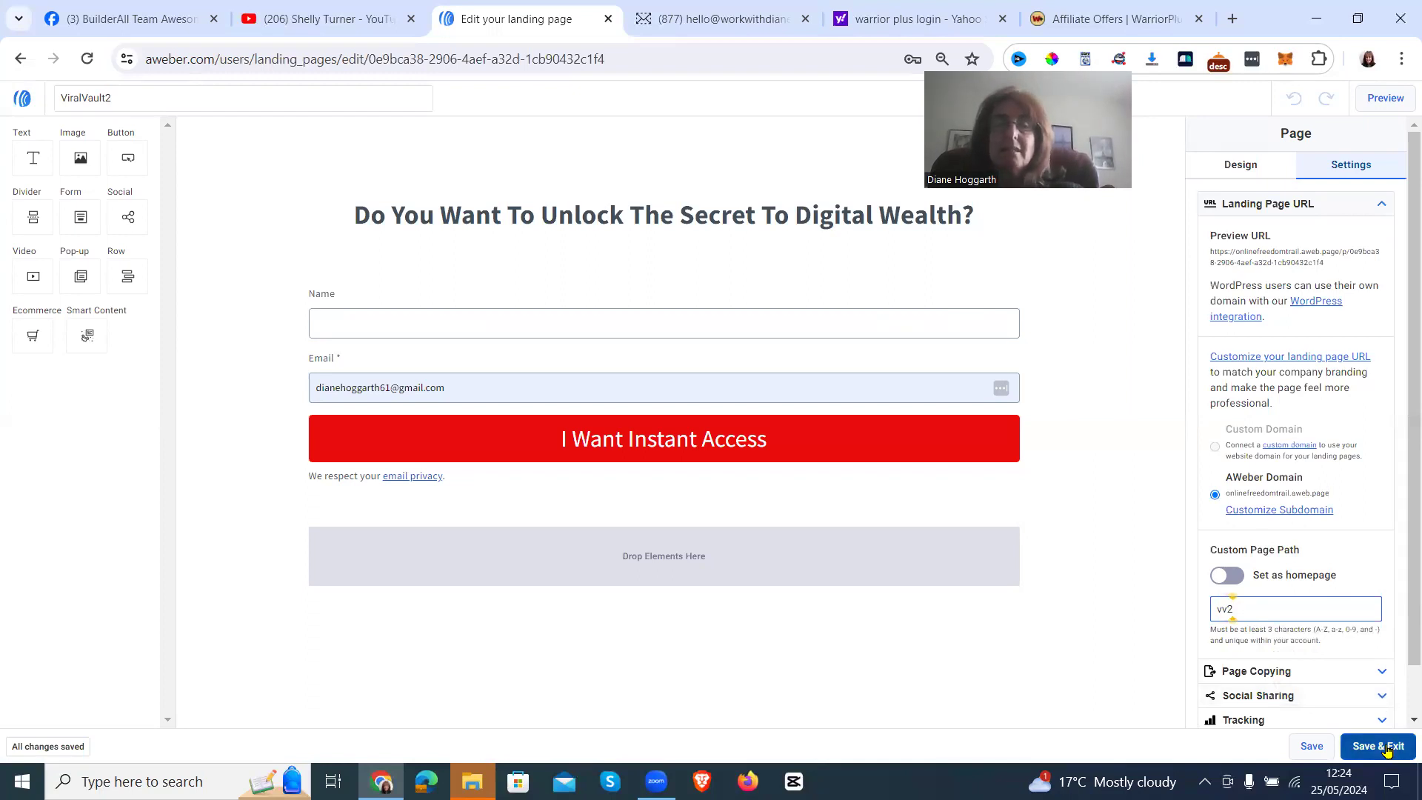
key(BackSpace)
key(BackSpace)
key(BackSpace)
text(optin)
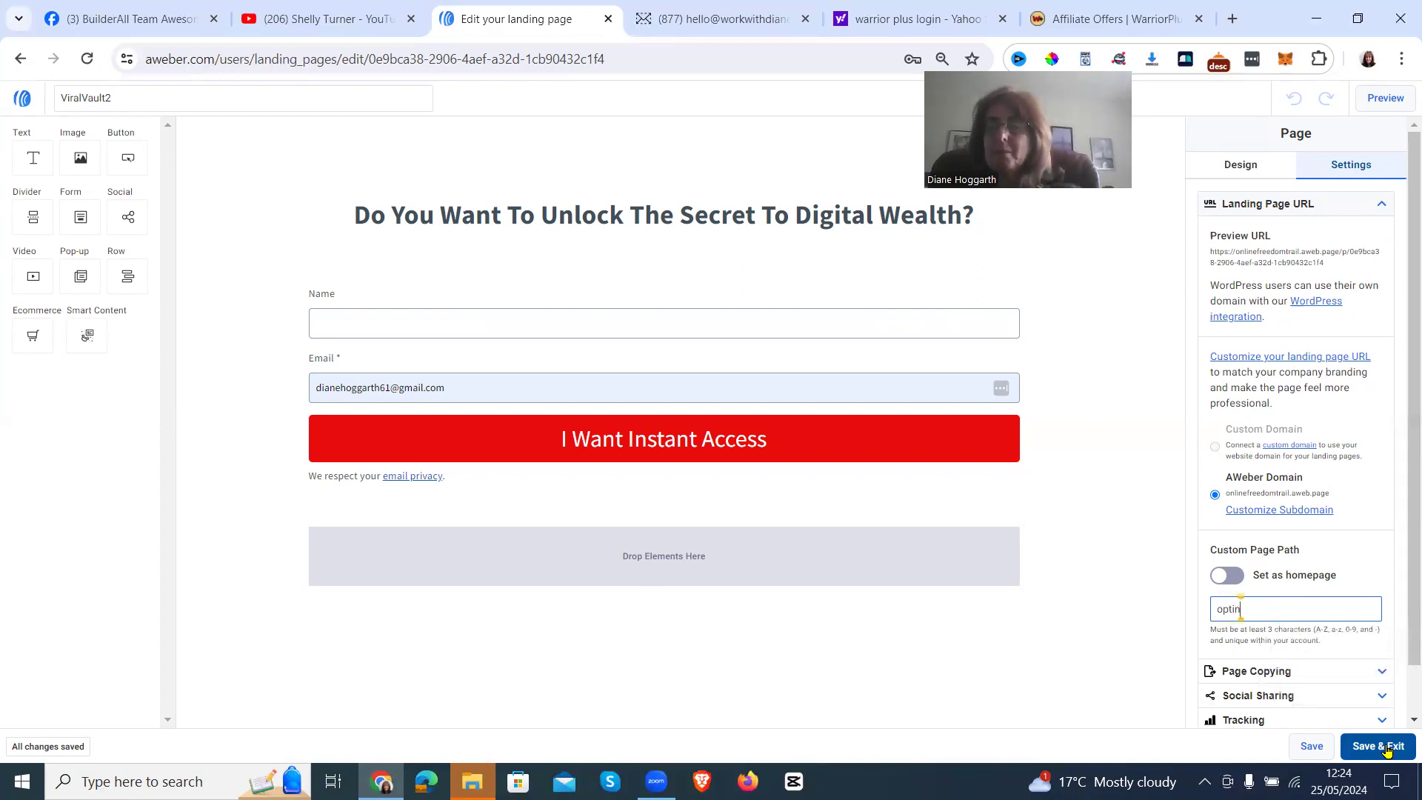
click(1377, 746)
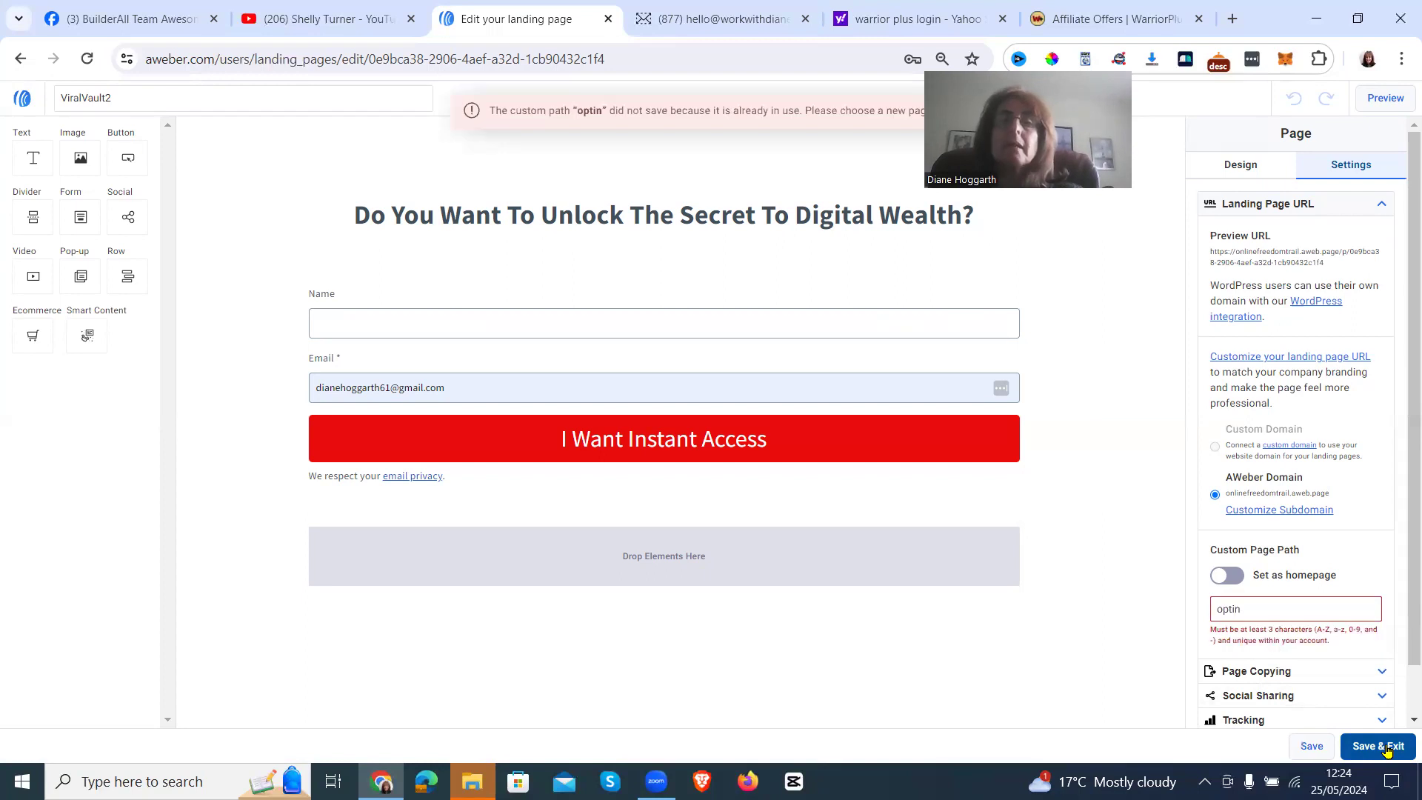
- Change the custom page path to "optin2", and save and exit the landing page editor
double_click(1249, 610)
click(1249, 609)
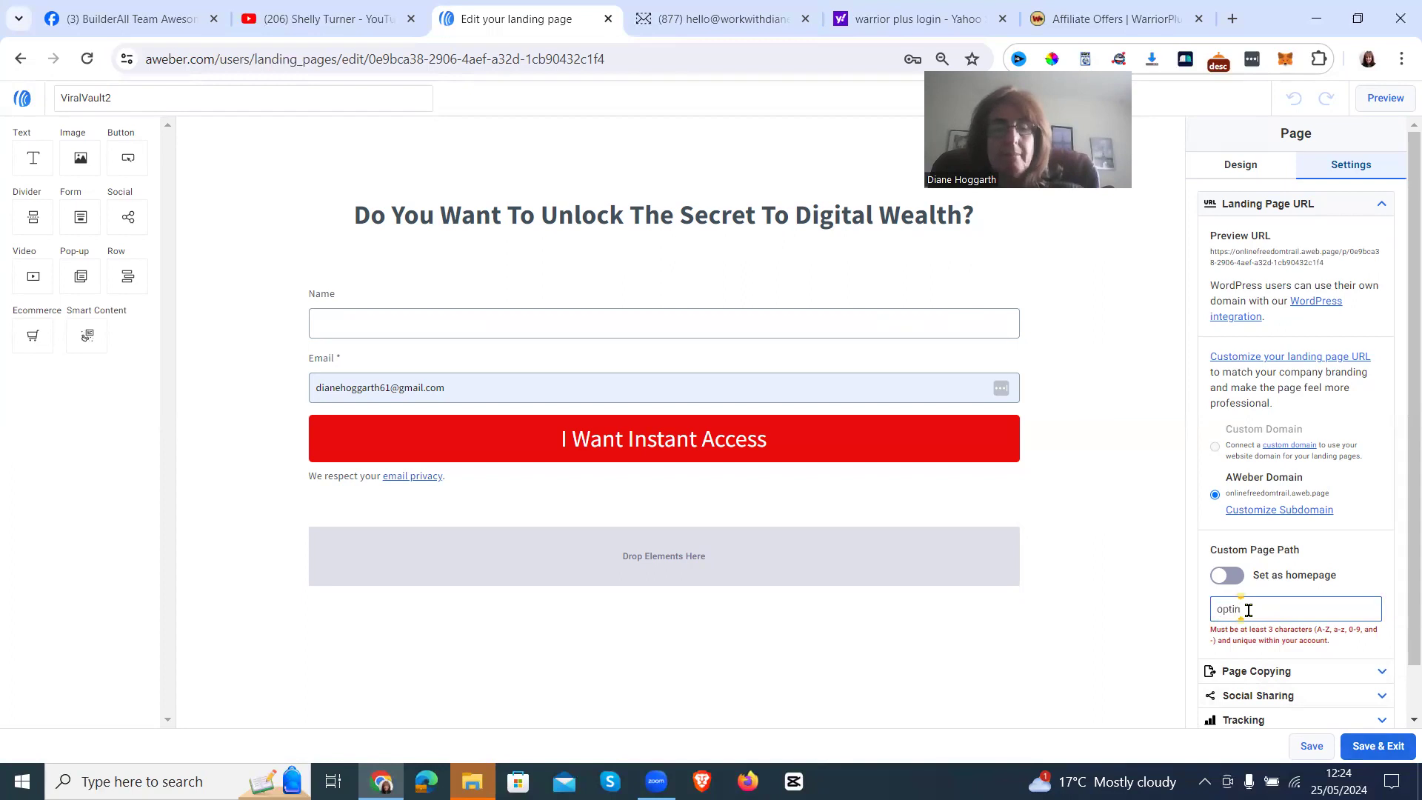
text(2)
click(1369, 748)
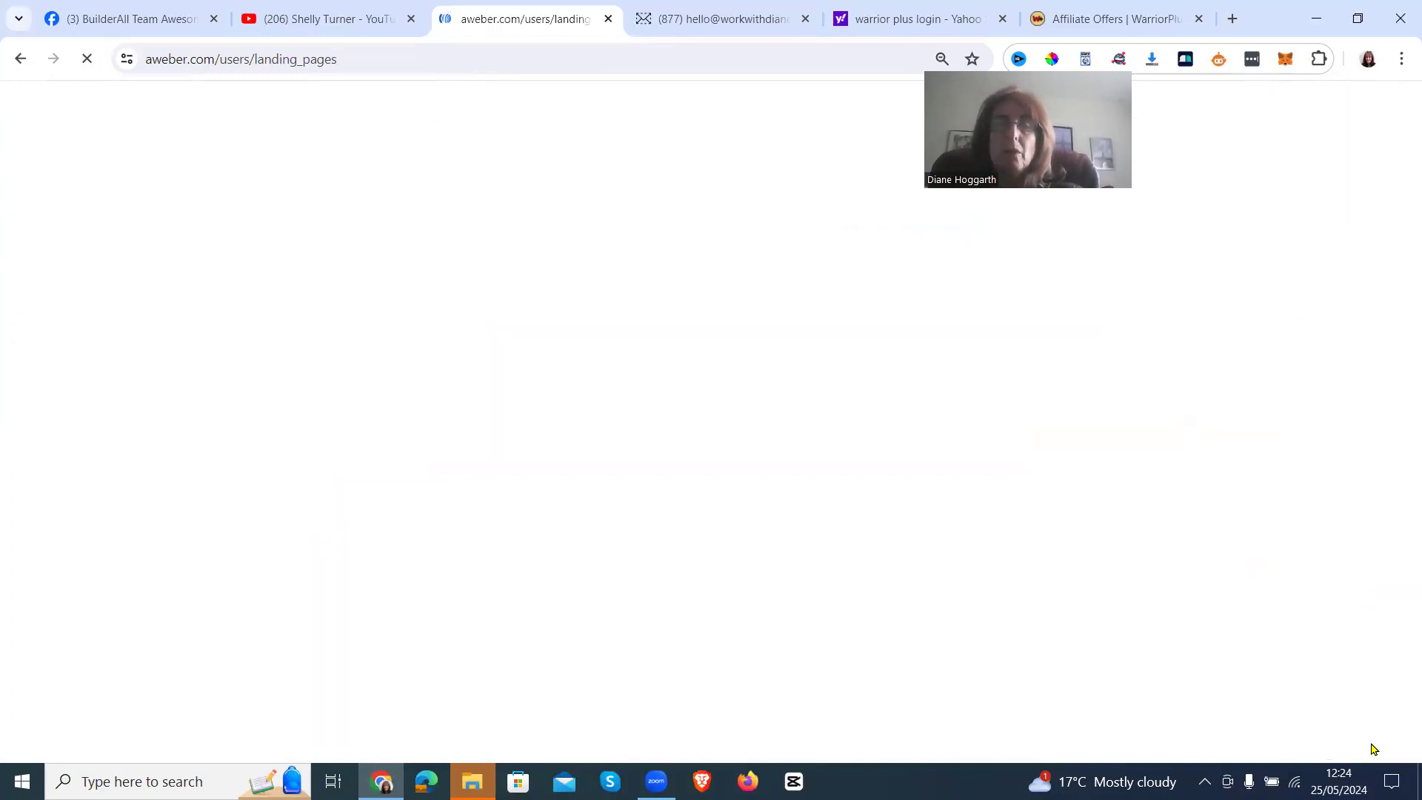